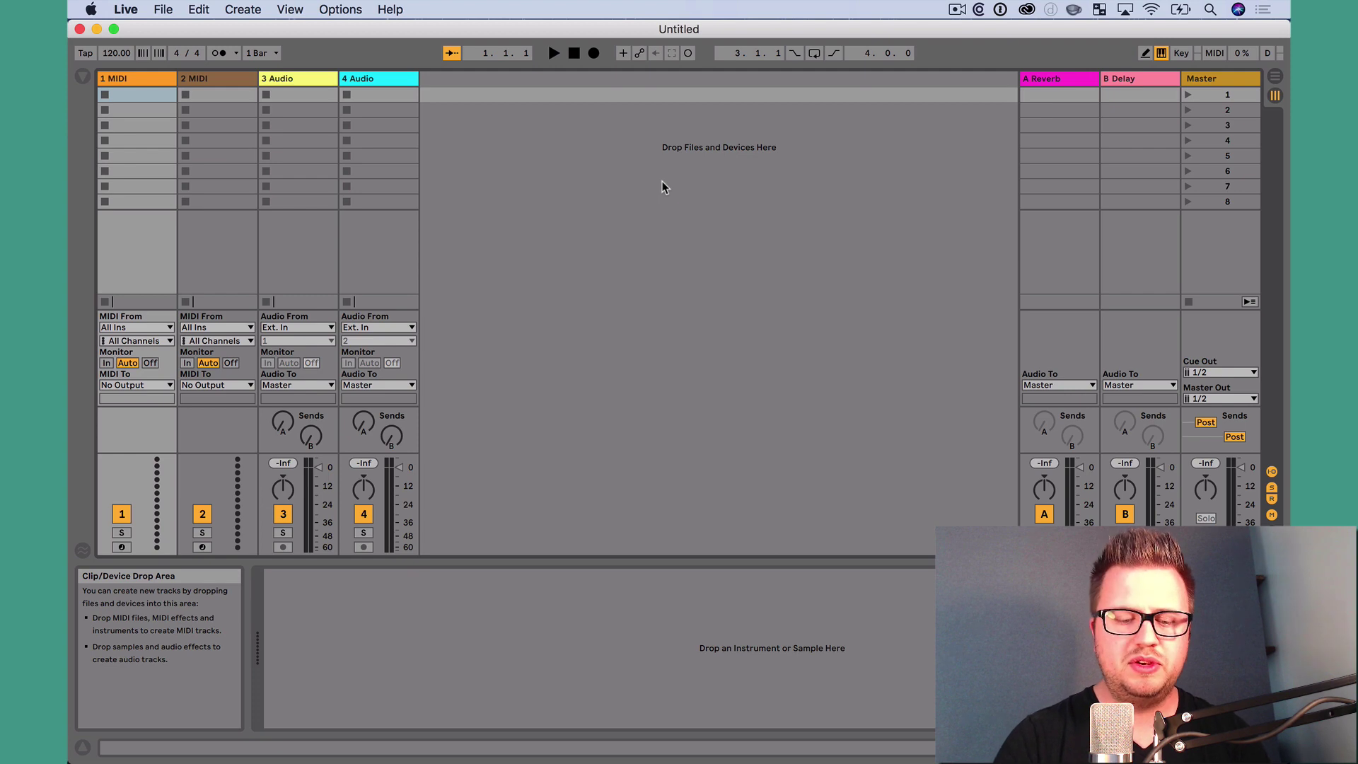
Launch Audio MIDI Setup through a Spotlight search for 'audio', then close its MIDI Studio window
{"action": "key", "text": "super+space"}
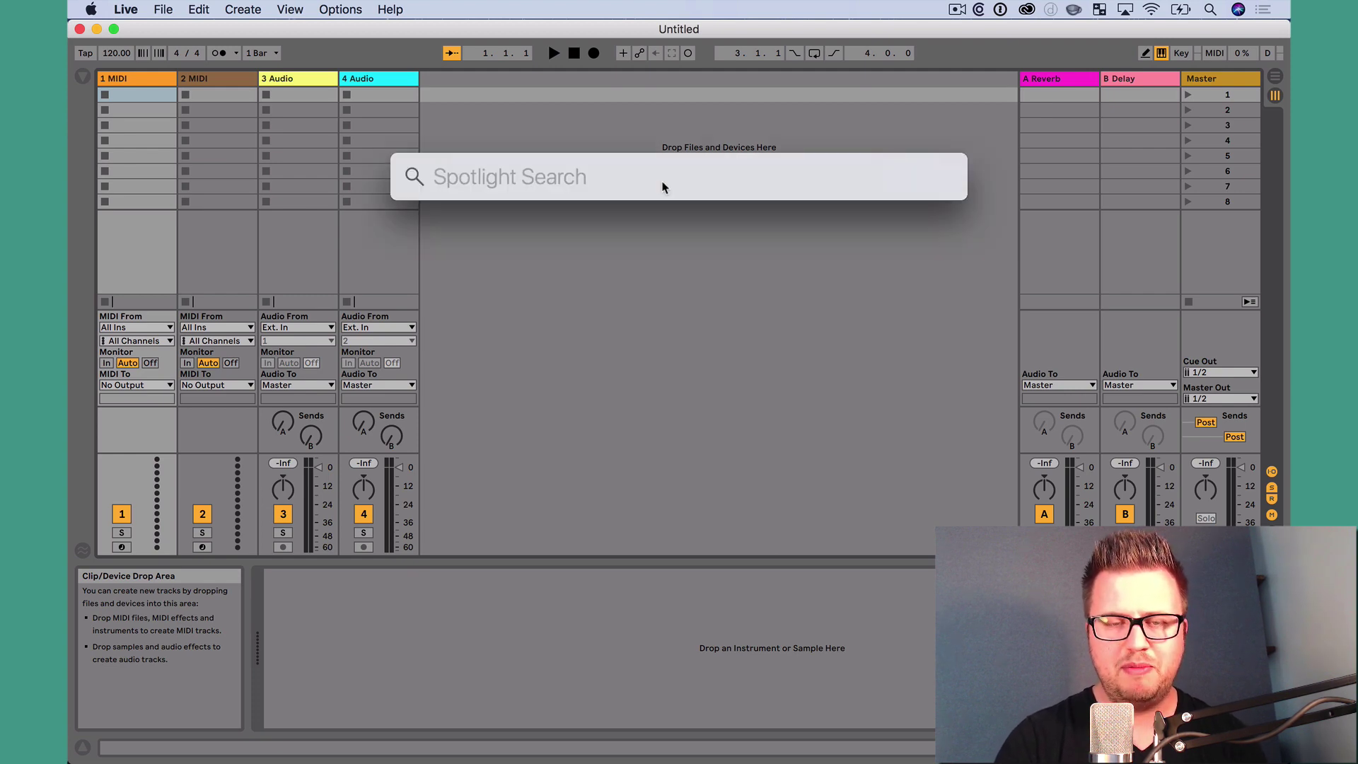
{"action": "type", "text": "audio"}
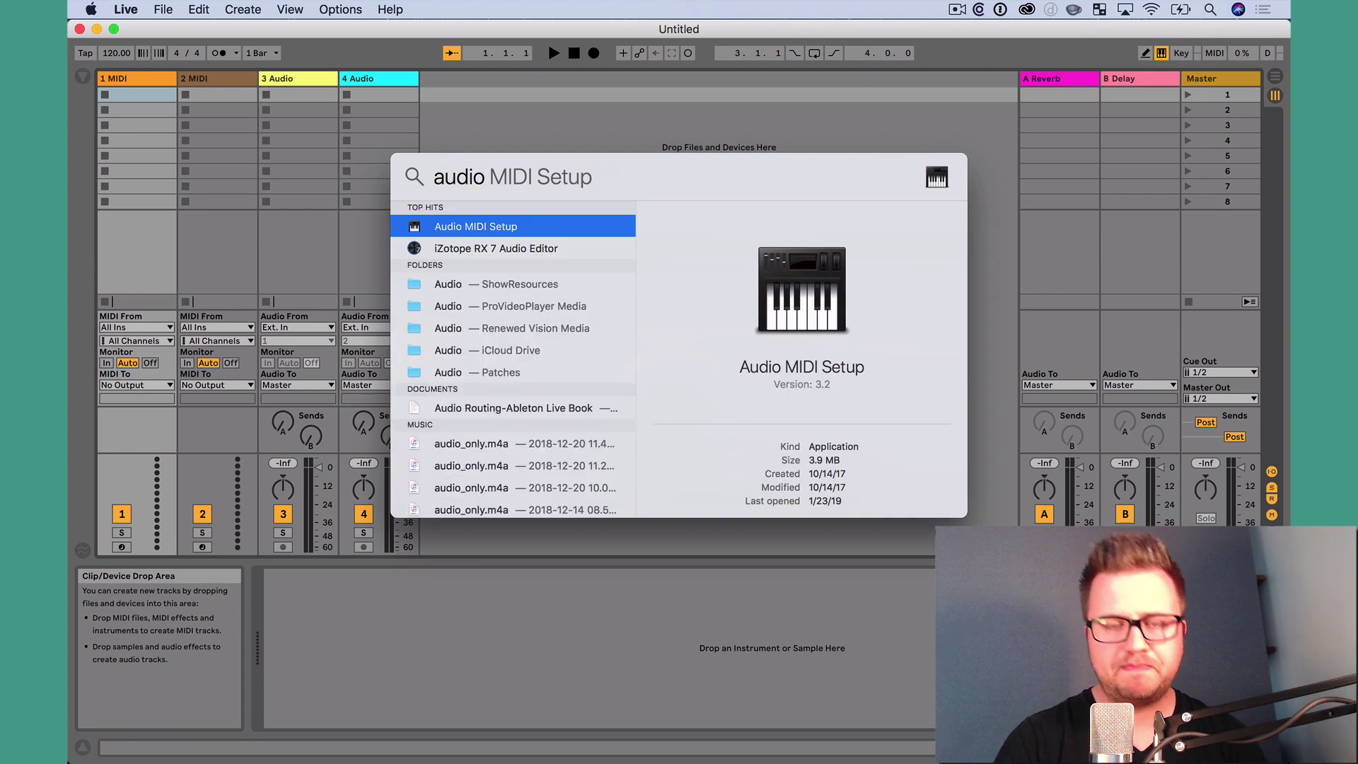
{"action": "key", "text": "Return"}
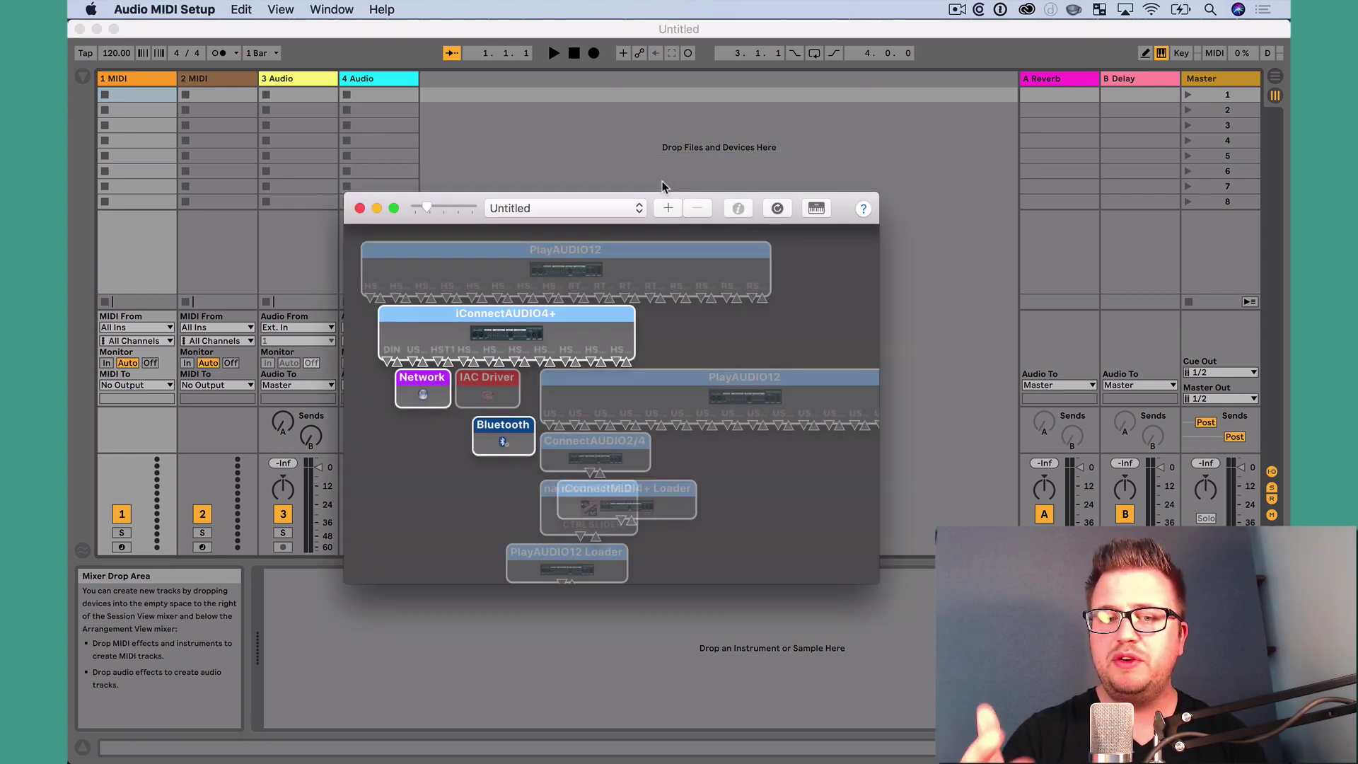
{"action": "key", "text": "super+w"}
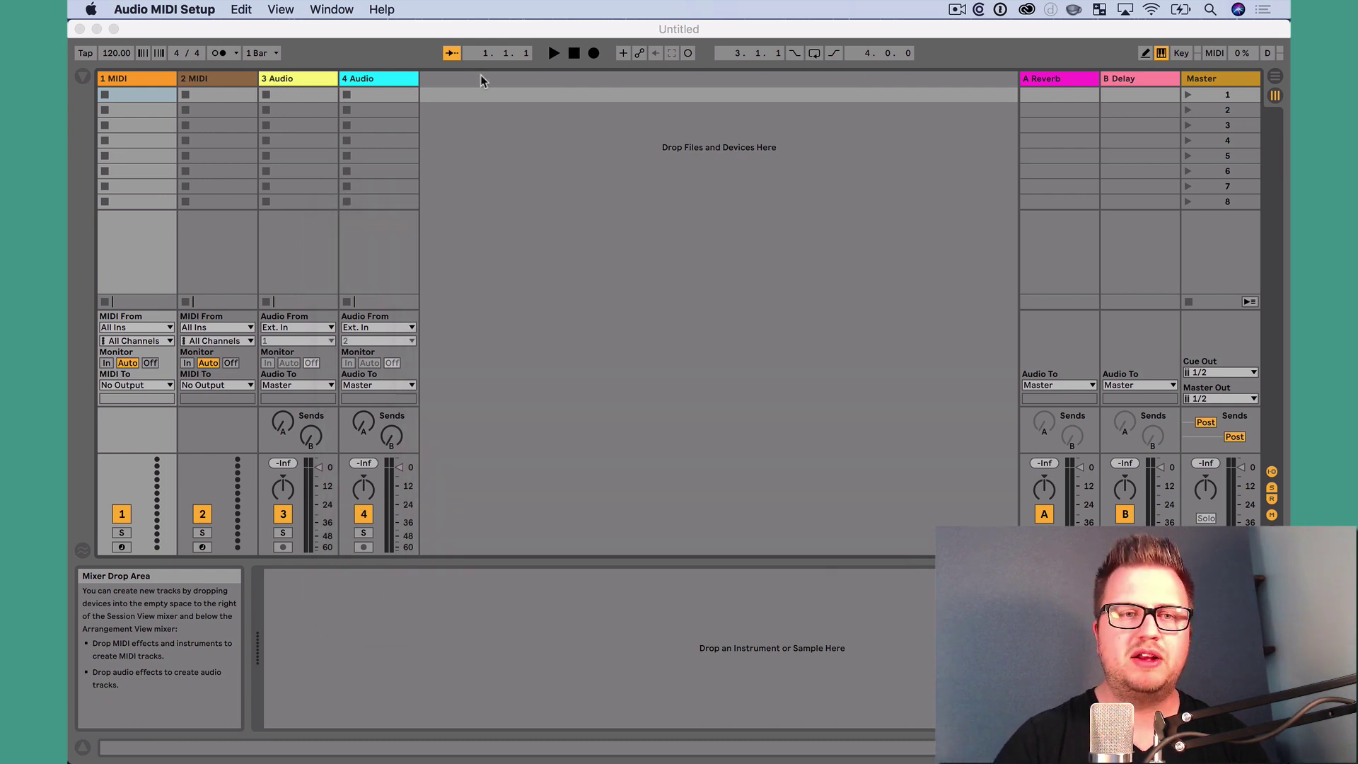
Show the Audio Devices window and then the MIDI Studio window from the Window menu
{"action": "left_click", "coordinate": [332, 9]}
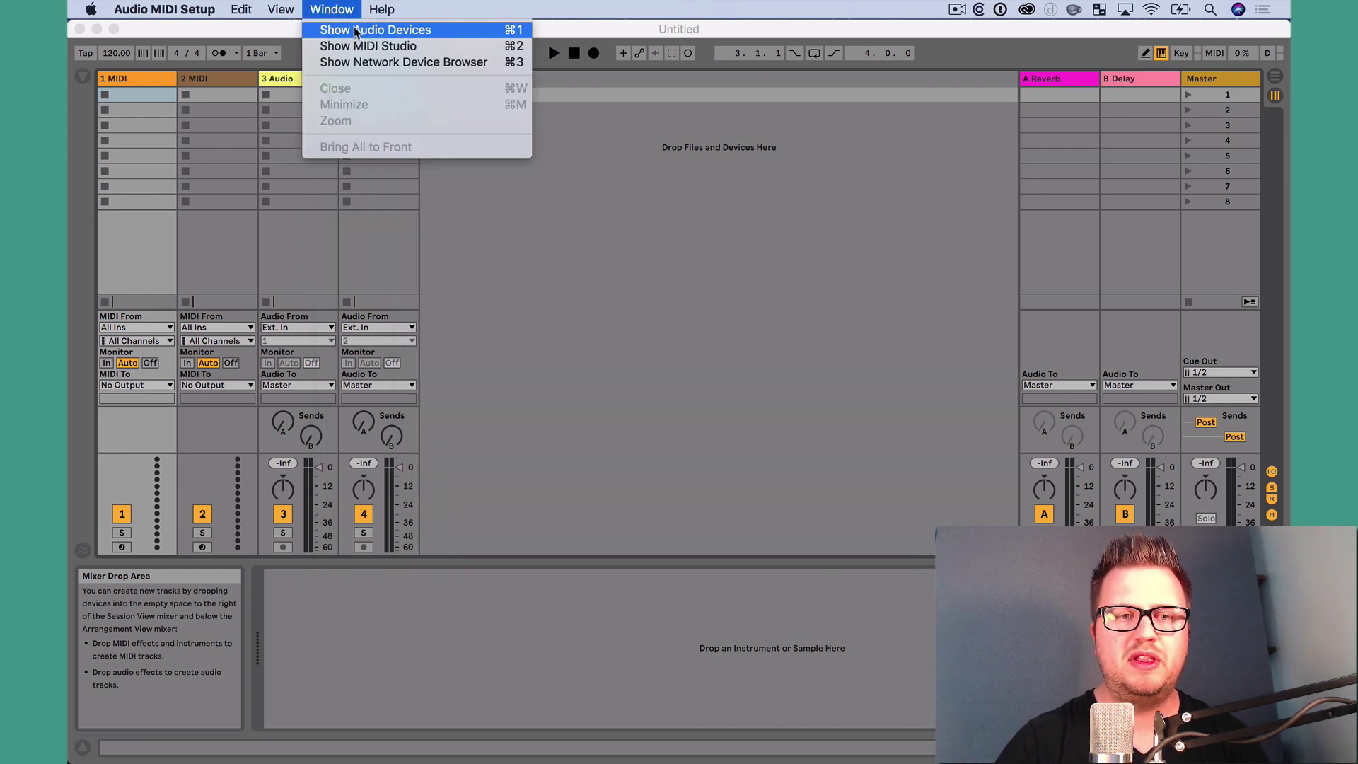
{"action": "left_click", "coordinate": [355, 29]}
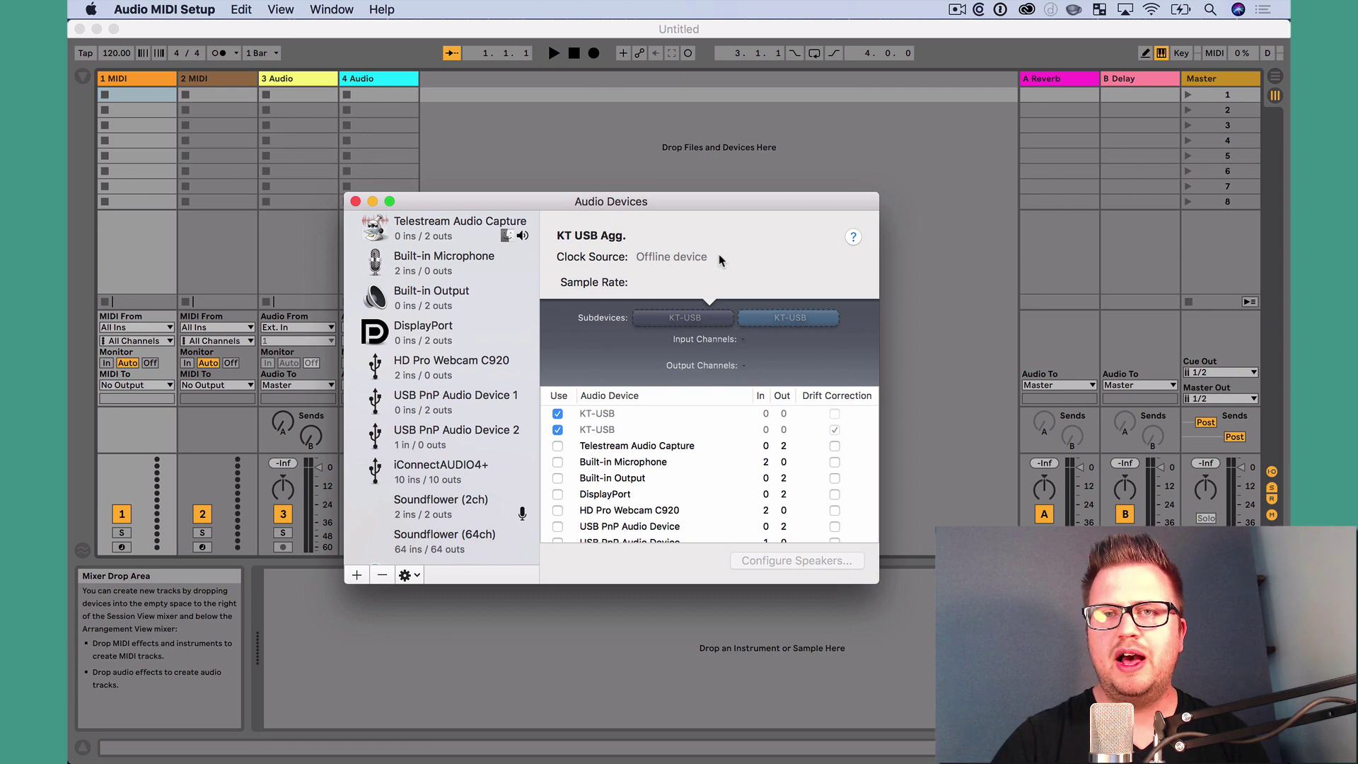
{"action": "left_click", "coordinate": [336, 9]}
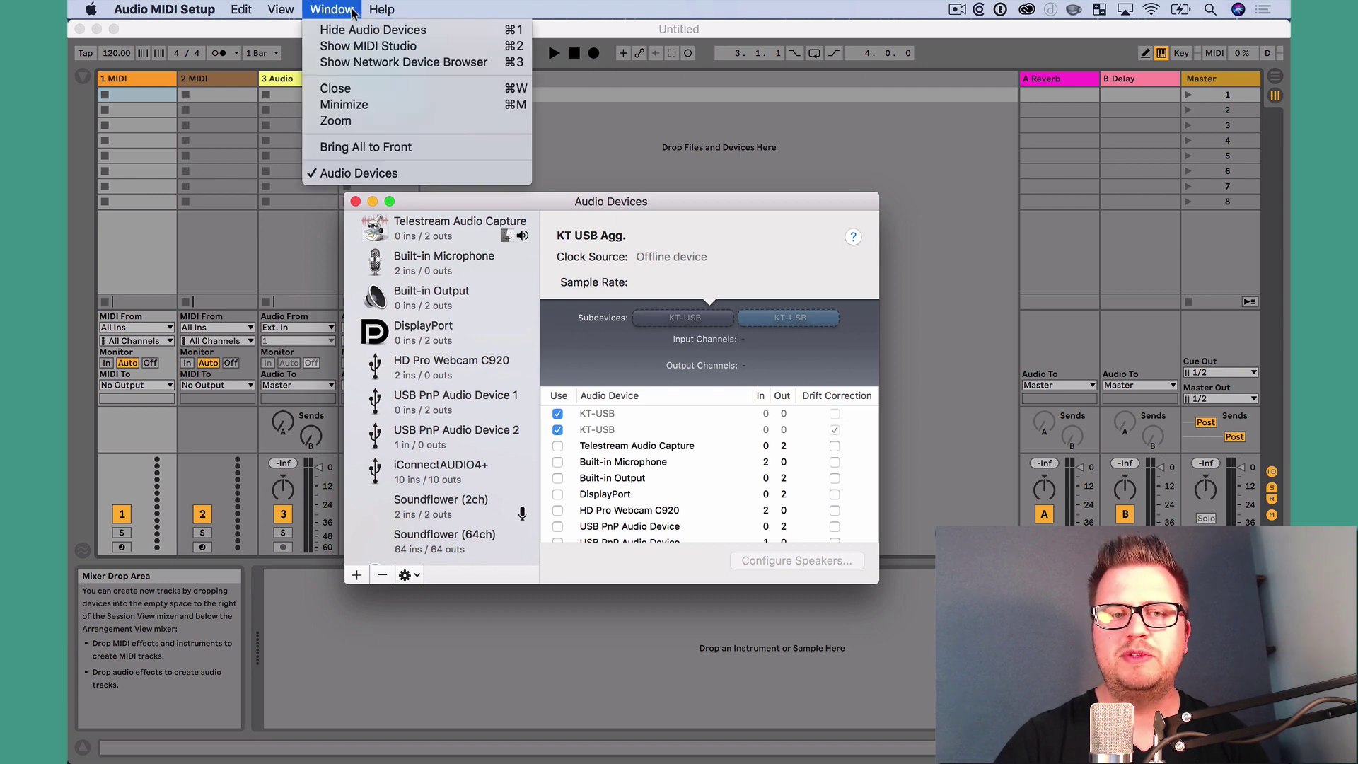
{"action": "left_click", "coordinate": [340, 47]}
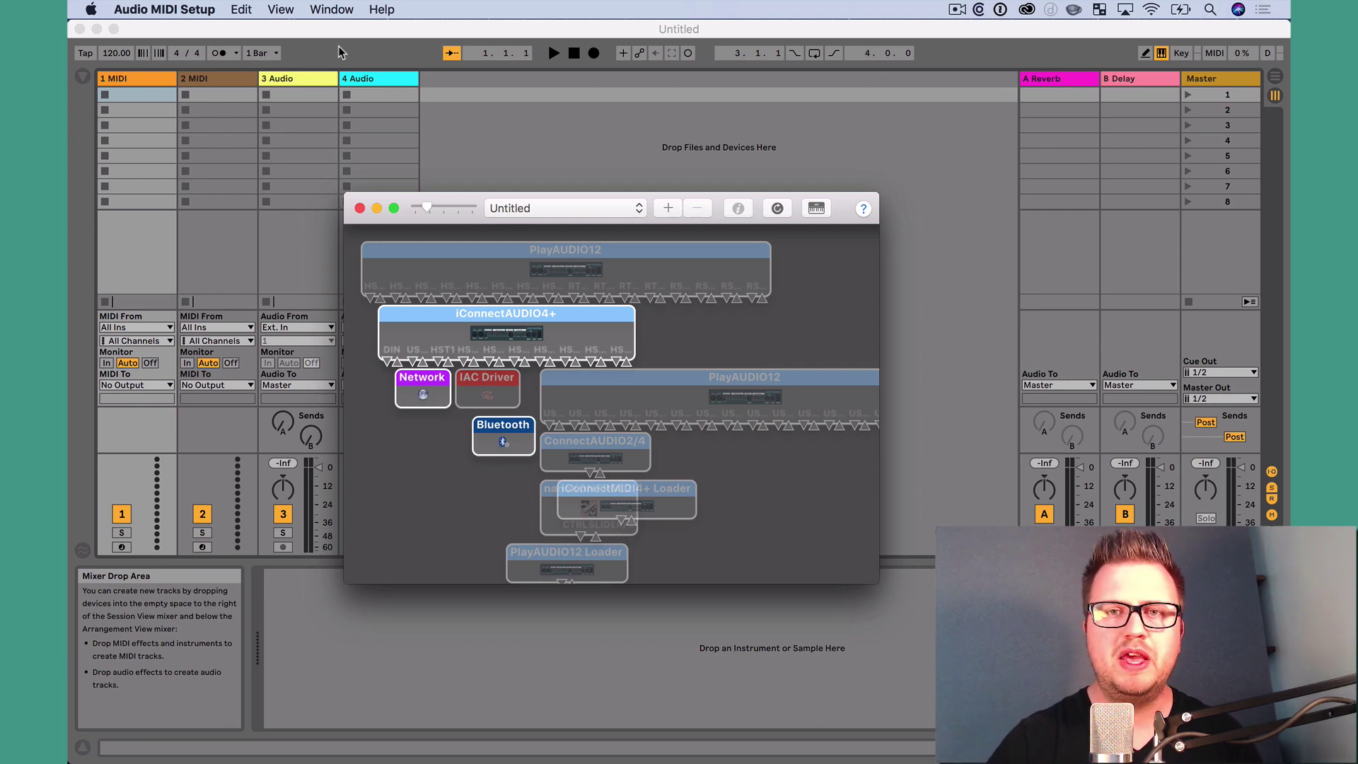
Set the IAC Driver online with its Bus 1 port, apply, and close the properties and MIDI Studio windows
{"action": "double_click", "coordinate": [508, 391]}
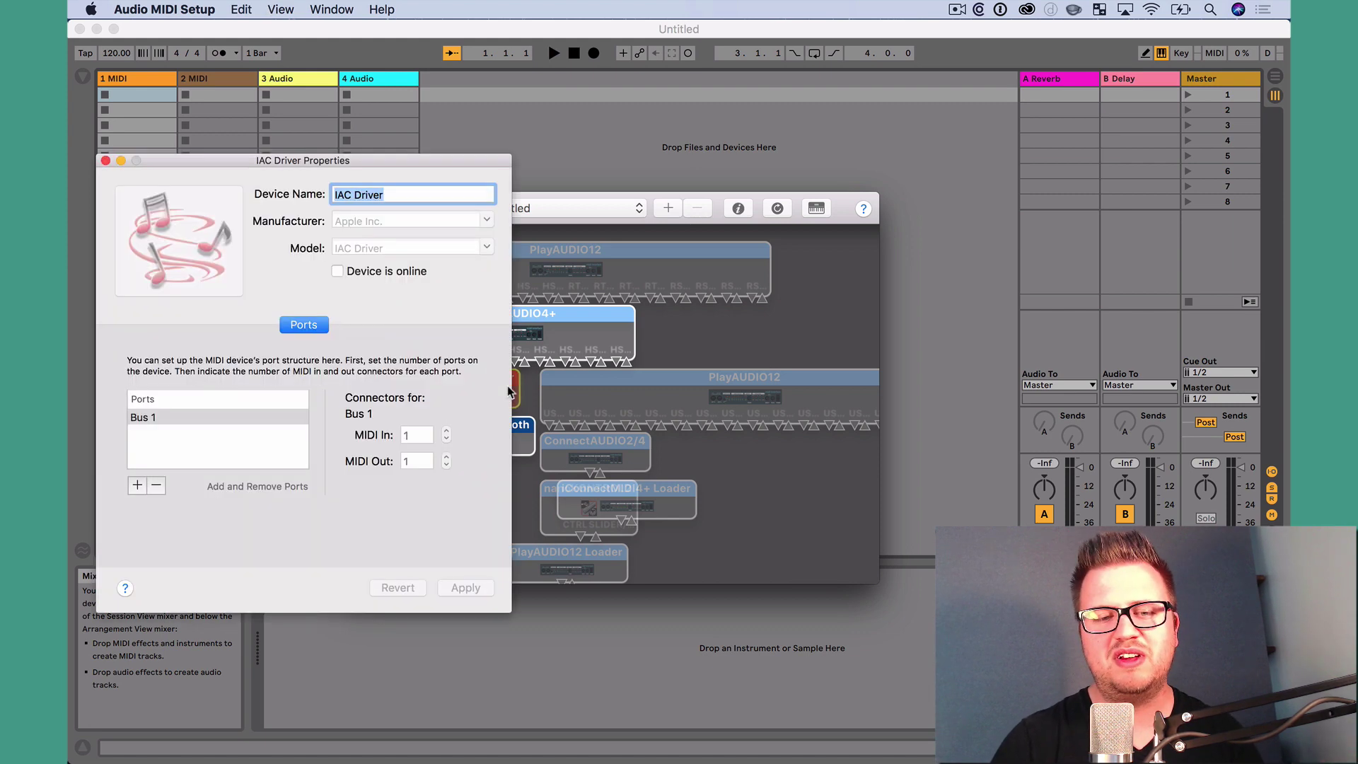
{"action": "left_click", "coordinate": [383, 273]}
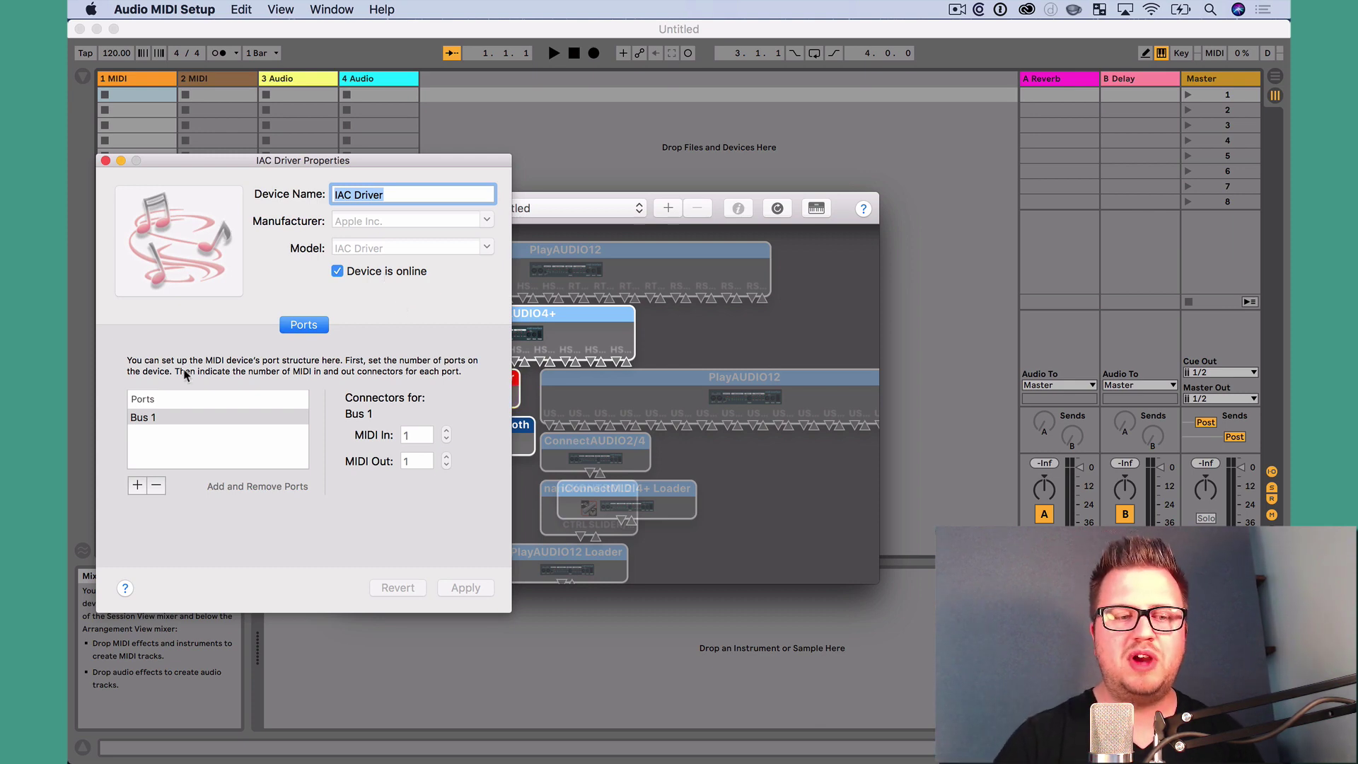
{"action": "double_click", "coordinate": [157, 419]}
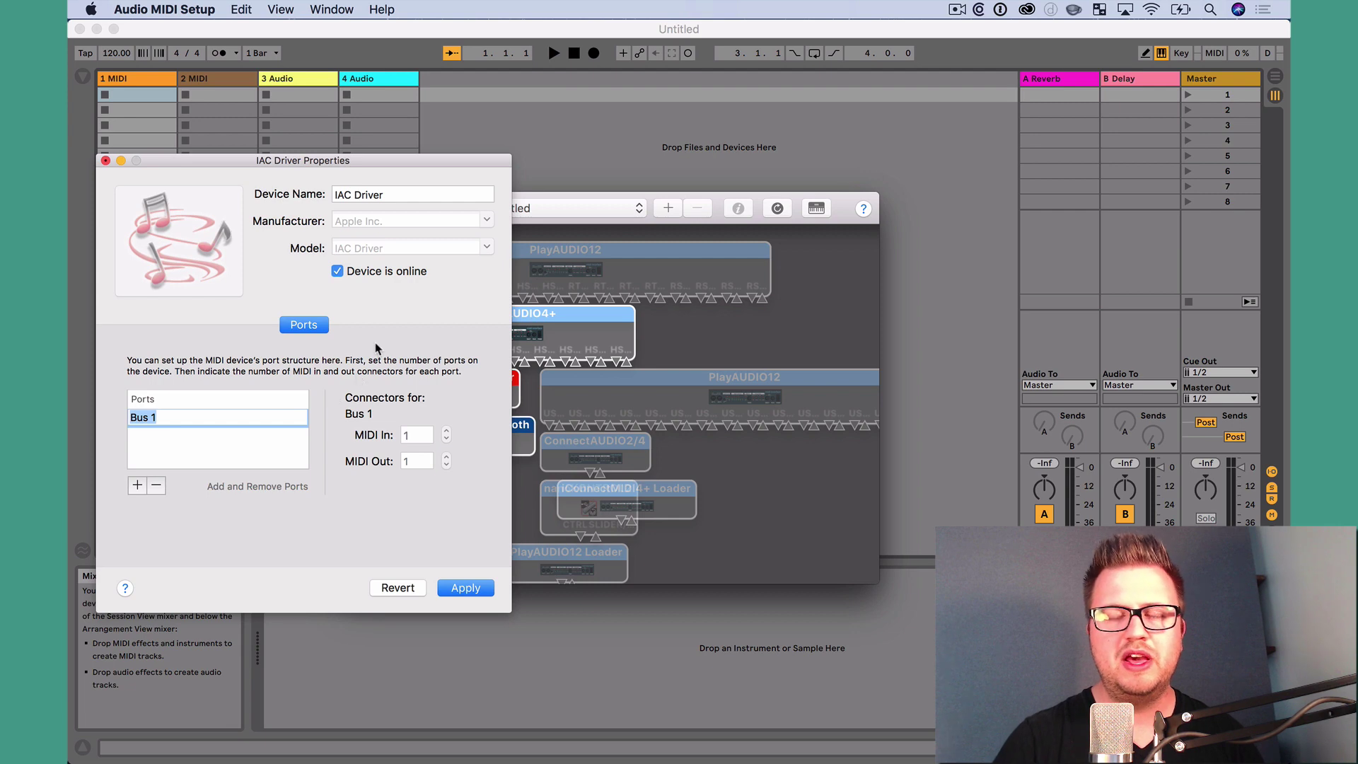
{"action": "left_click", "coordinate": [466, 588]}
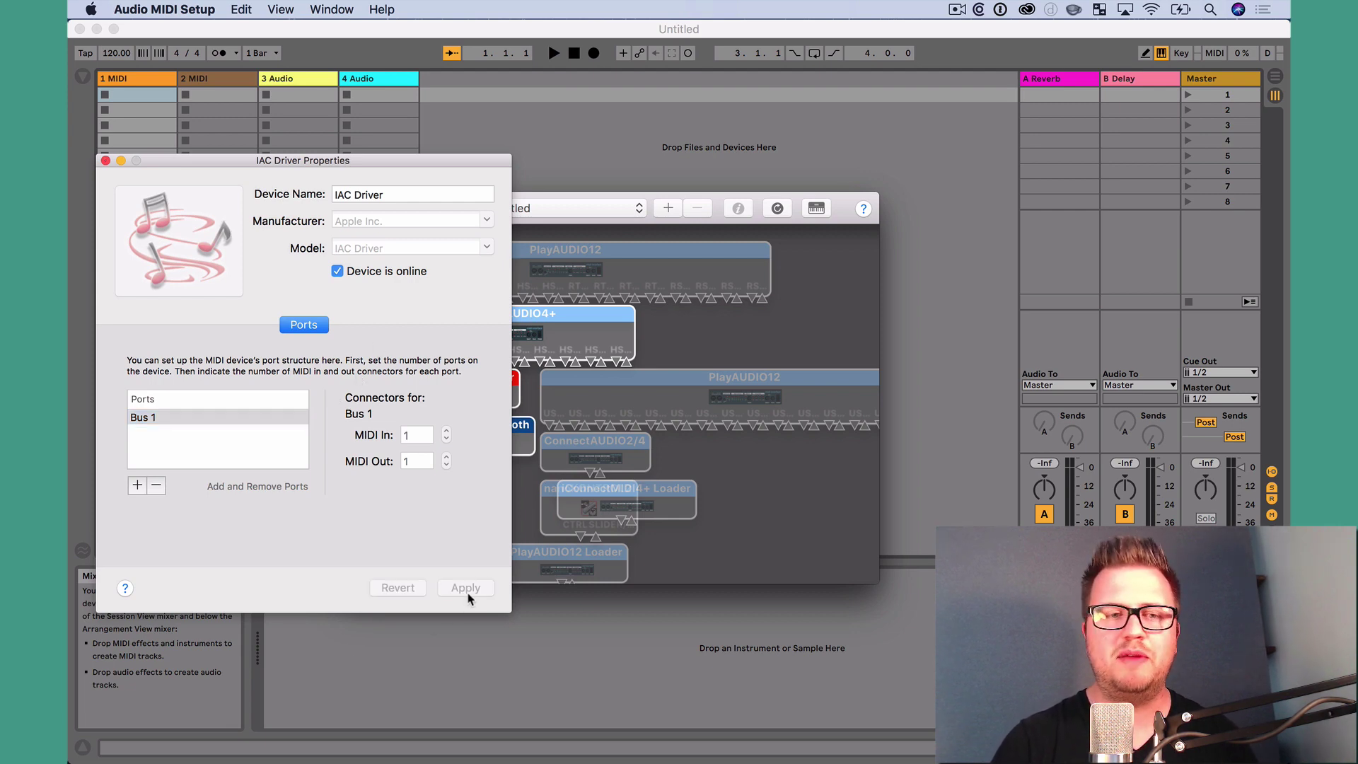
{"action": "left_click", "coordinate": [106, 161]}
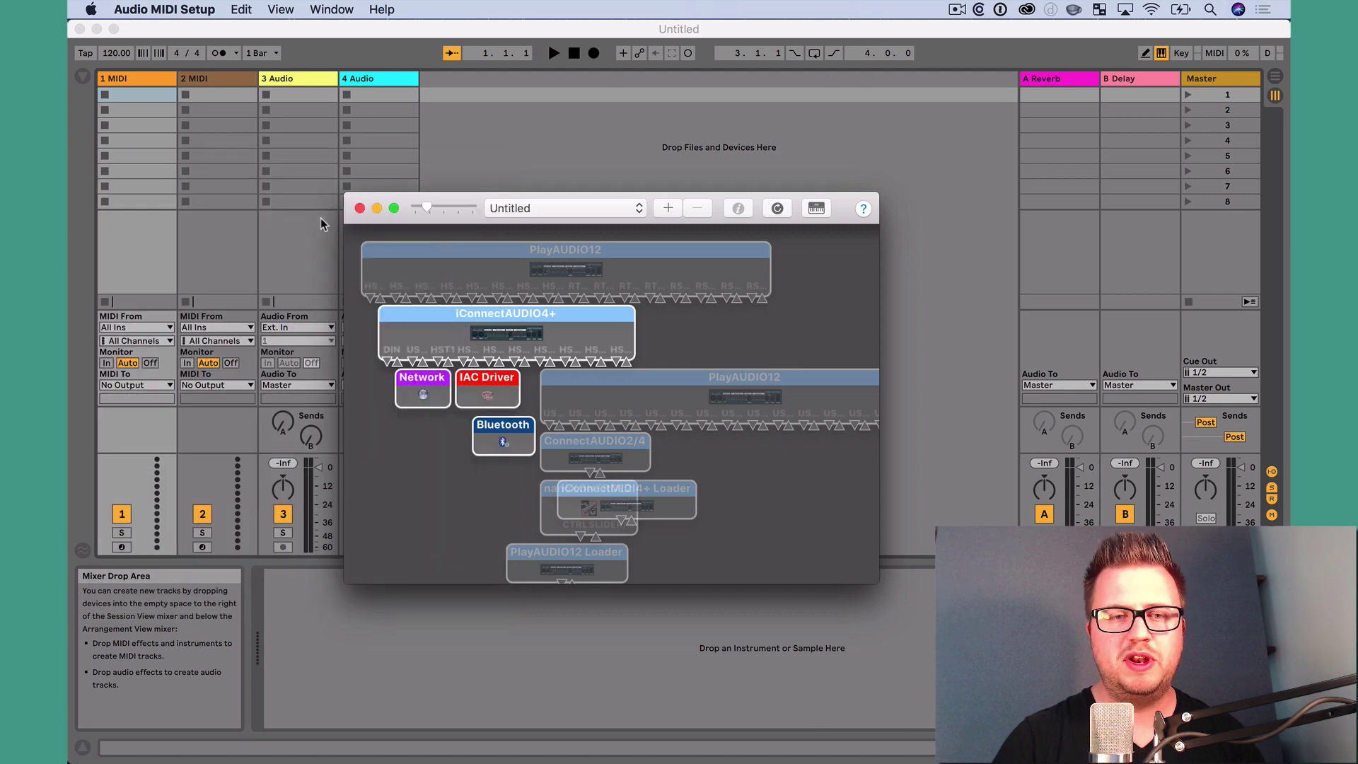
{"action": "left_click", "coordinate": [357, 204]}
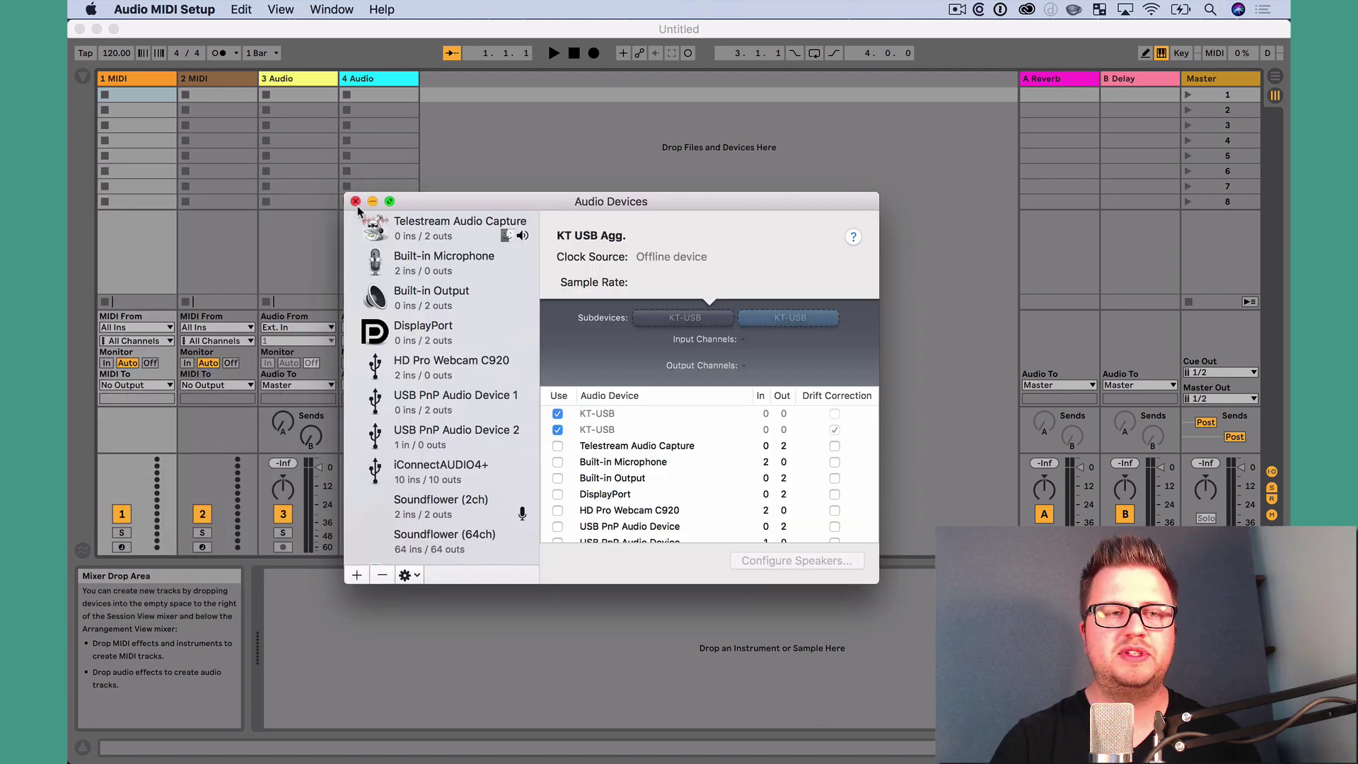
Close the Audio Devices window to return to Ableton Live
{"action": "left_click", "coordinate": [355, 203]}
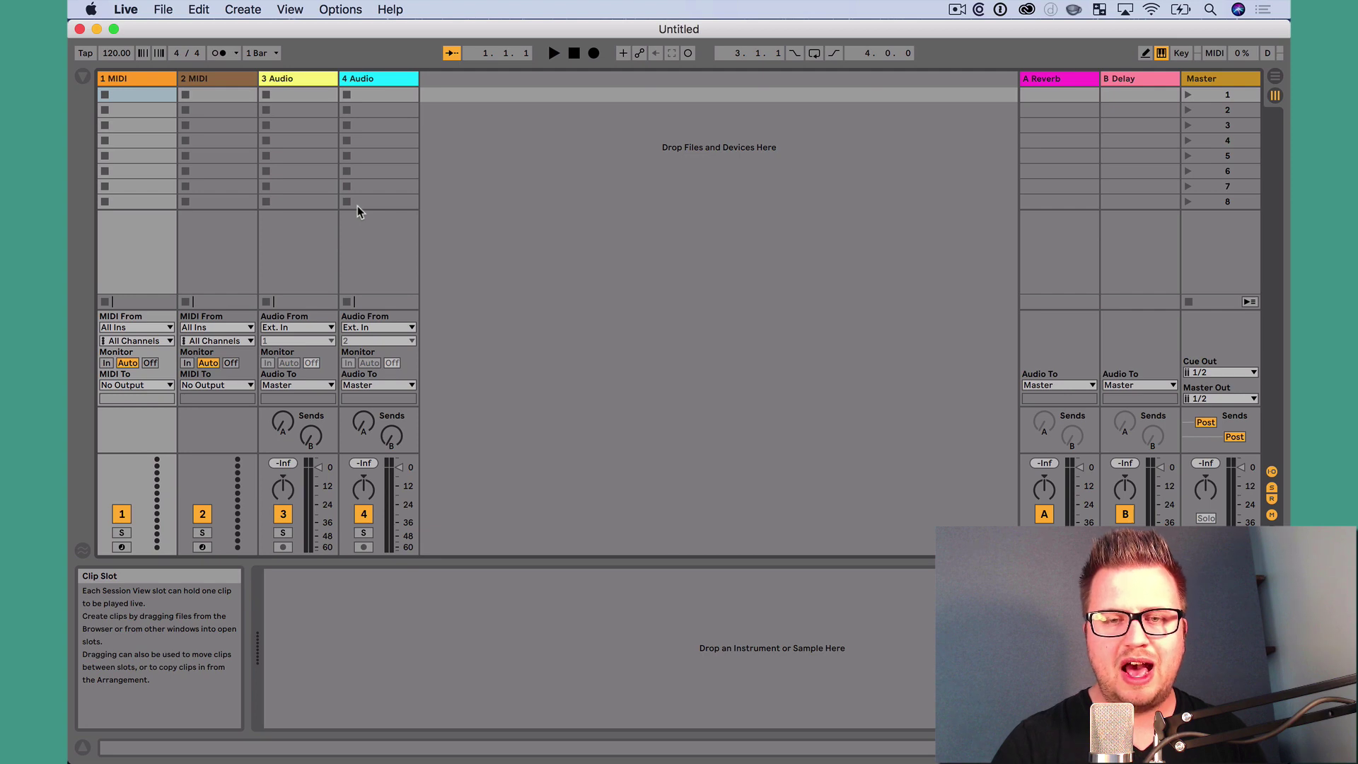
In Link/MIDI preferences, leave Track output switched on for IAC Driver (Bus 1)
{"action": "key", "text": "super+comma"}
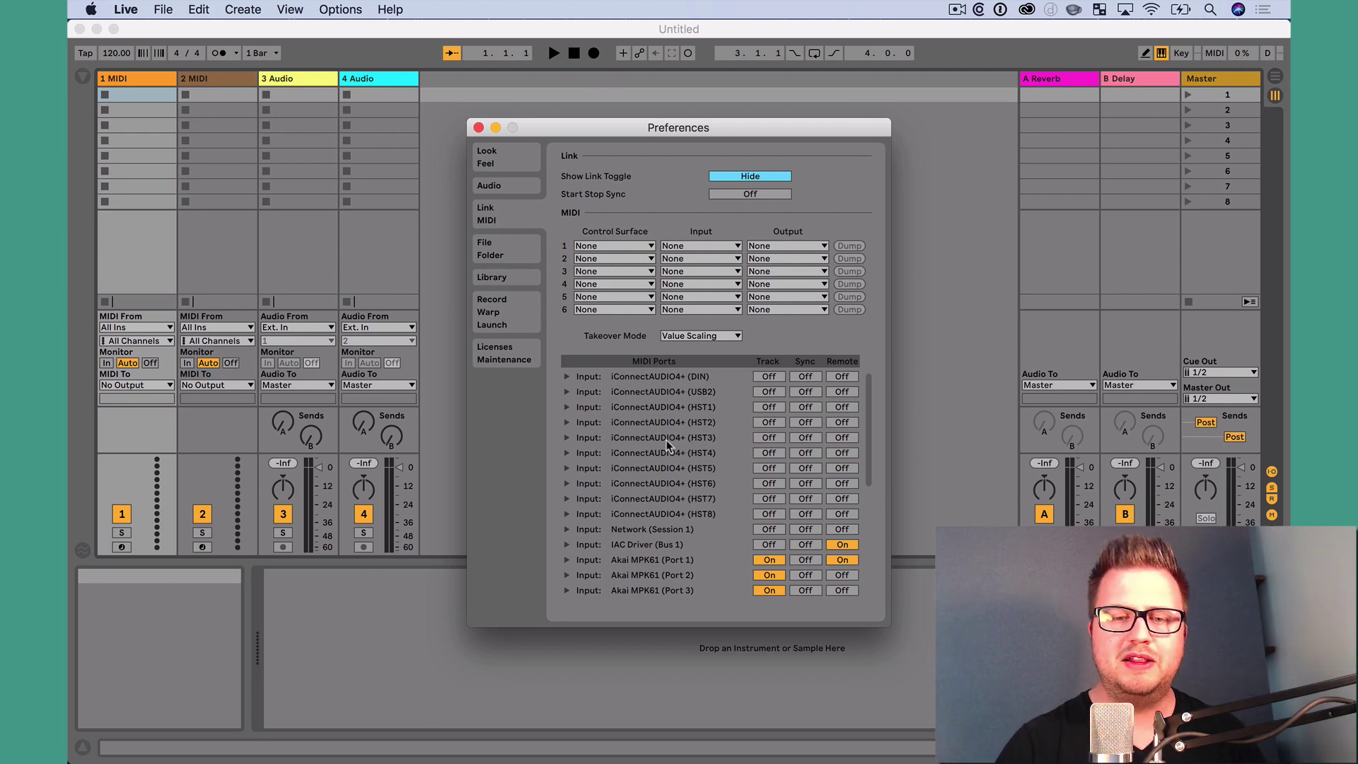
{"action": "scroll", "coordinate": [666, 440], "scroll_direction": "down", "scroll_amount": 5}
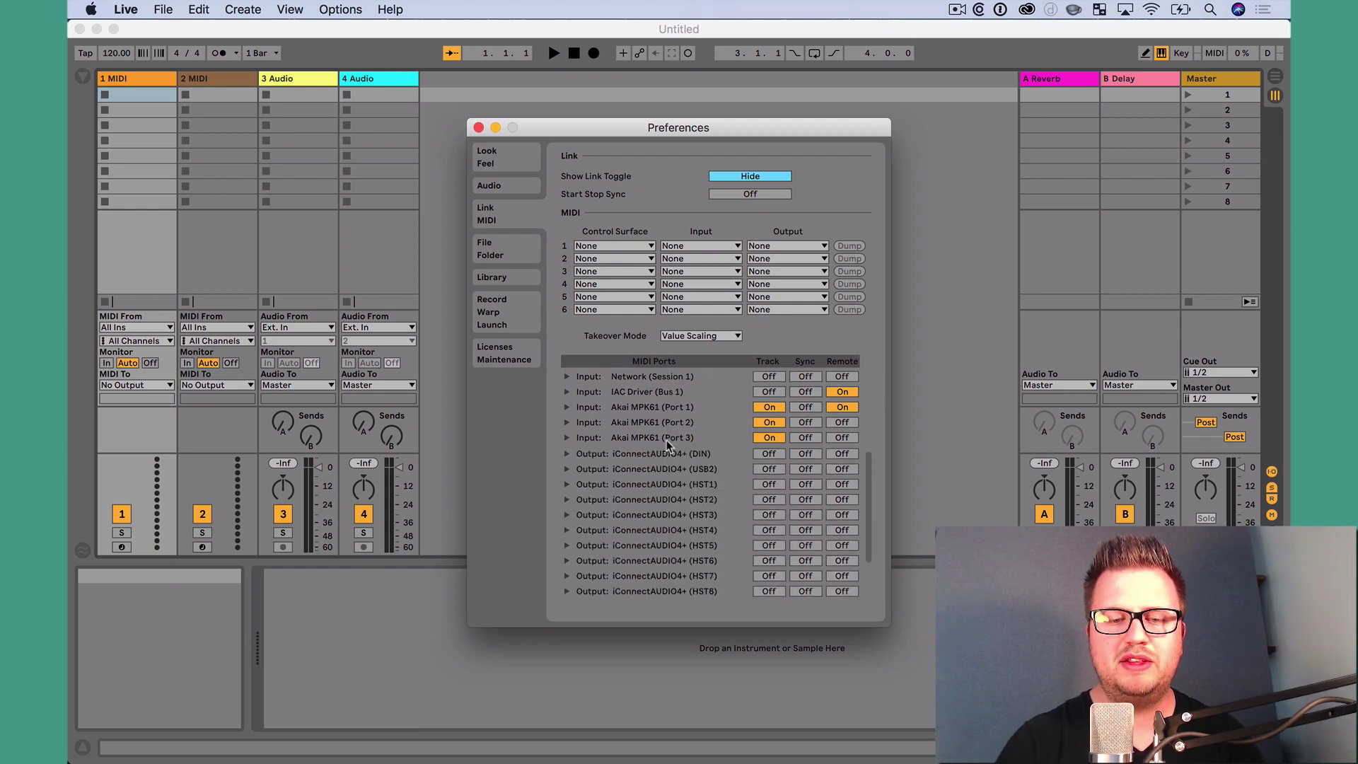
{"action": "scroll", "coordinate": [666, 439], "scroll_direction": "down", "scroll_amount": 2}
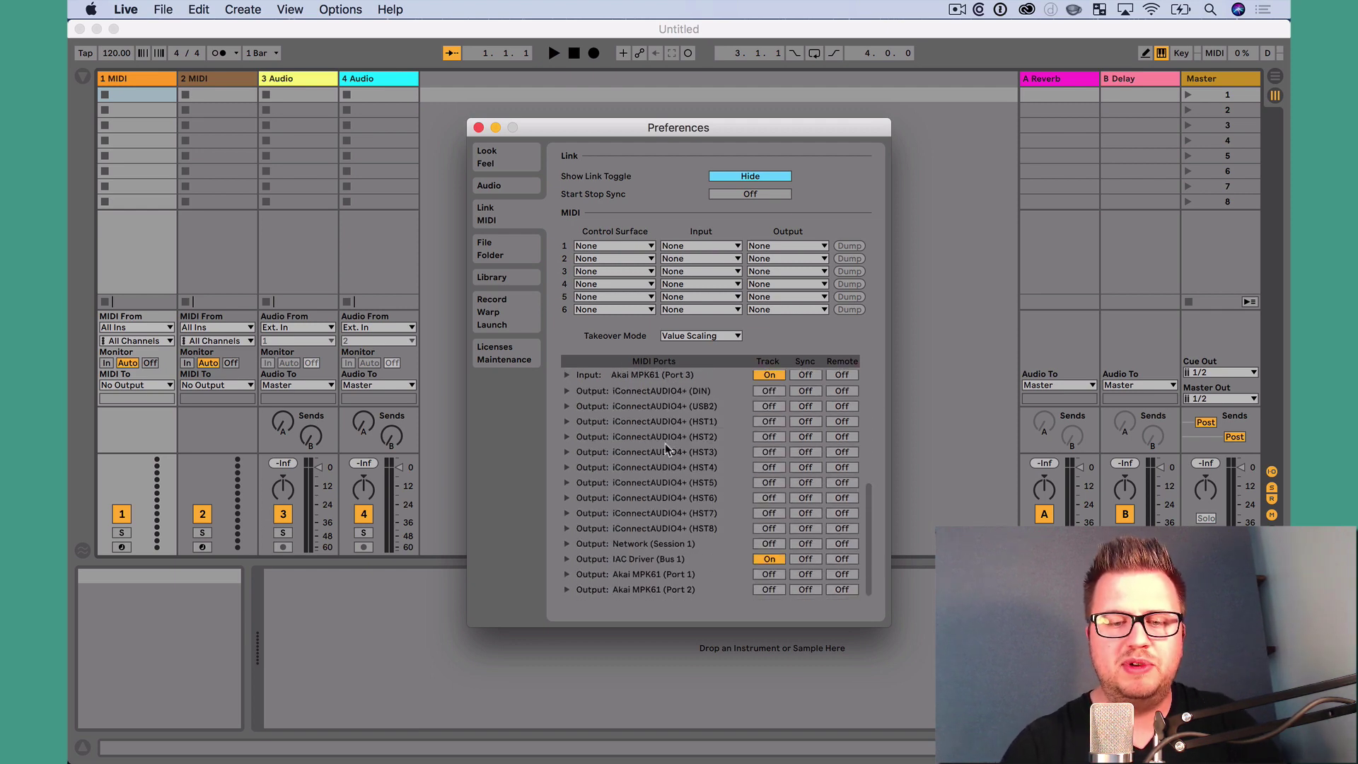
{"action": "left_click", "coordinate": [767, 559]}
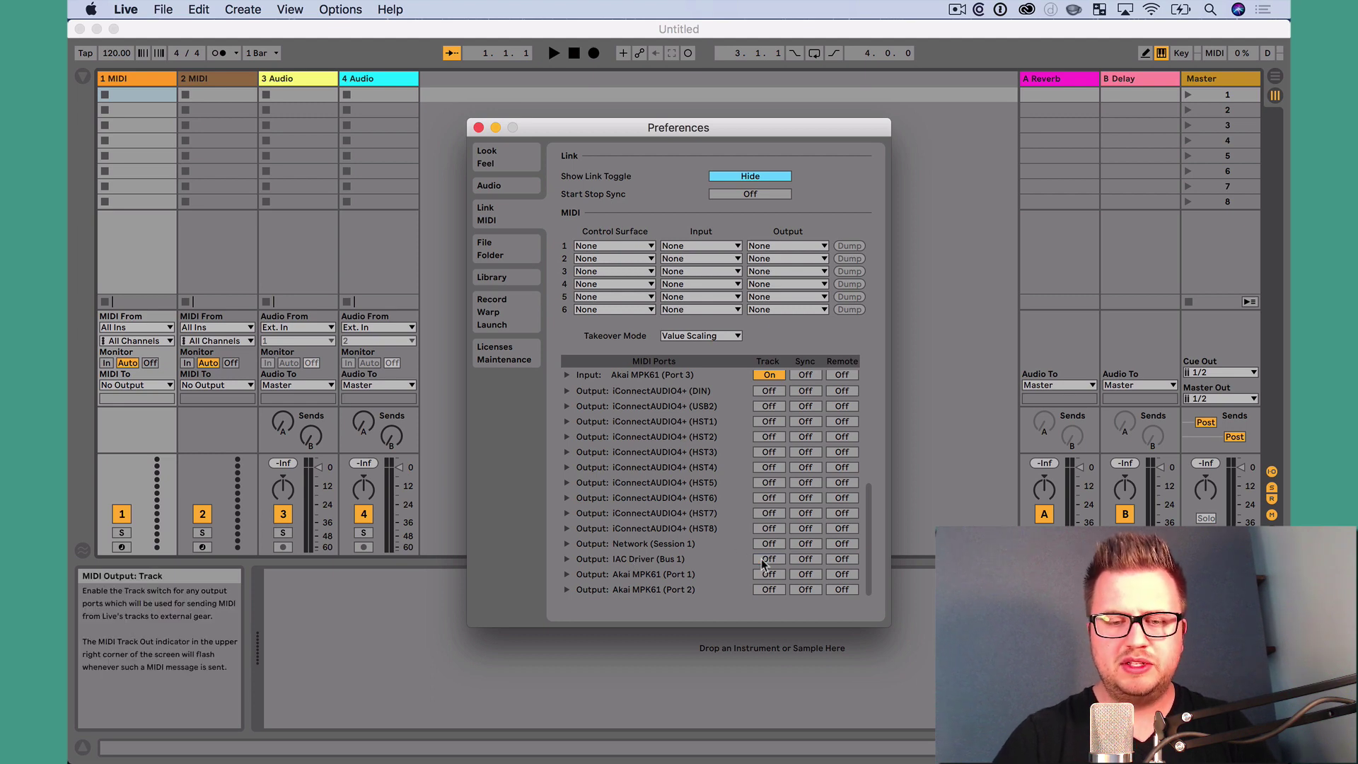
{"action": "left_click", "coordinate": [767, 560]}
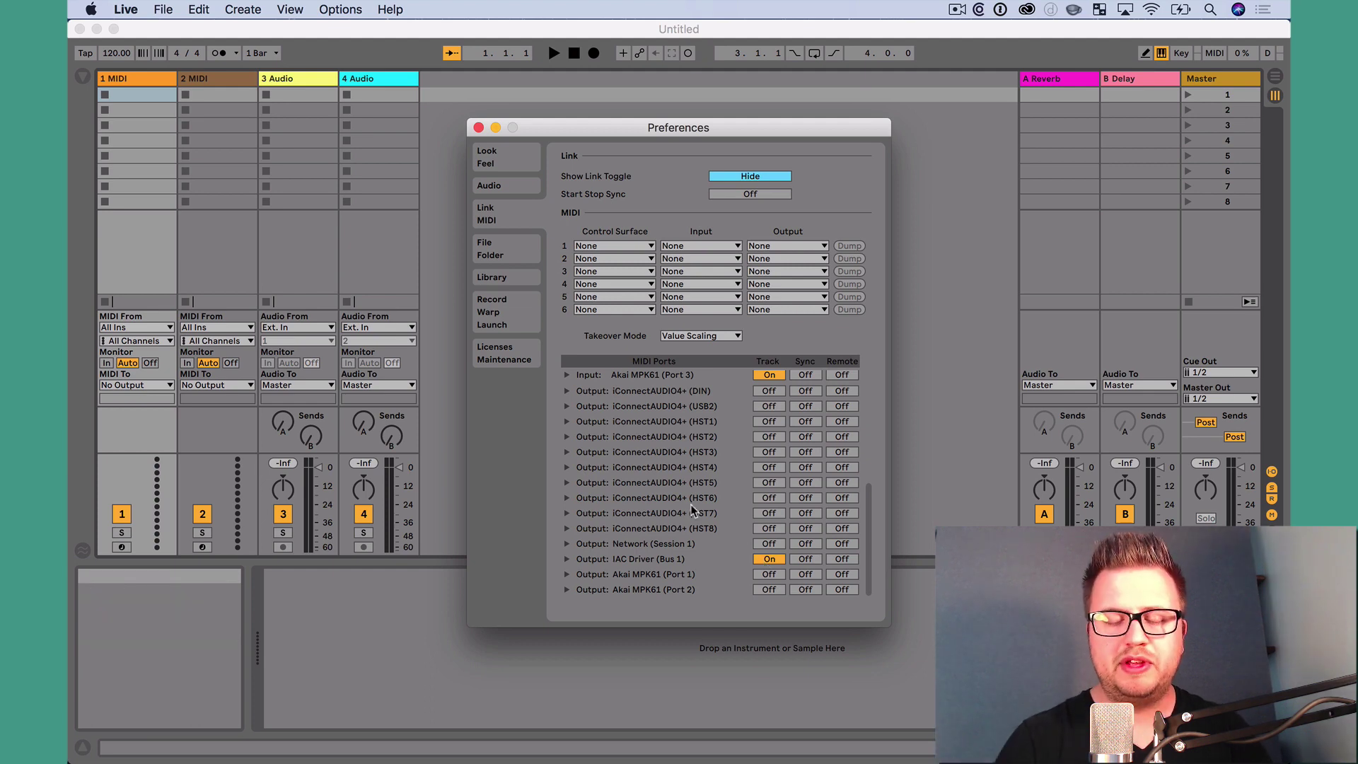
{"action": "scroll", "coordinate": [692, 506], "scroll_direction": "up", "scroll_amount": 5}
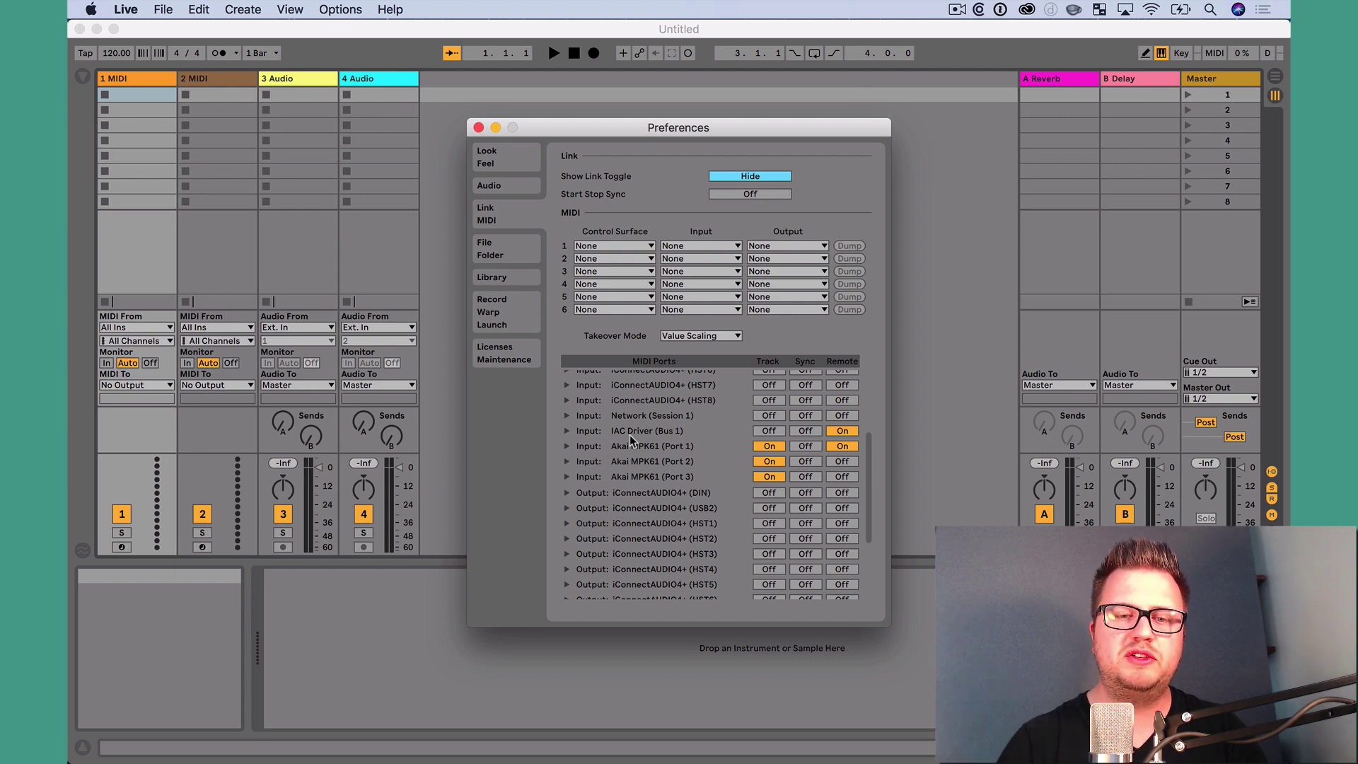
Keep Remote on for the IAC Driver (Bus 1) input and close Preferences
{"action": "left_click", "coordinate": [850, 435]}
{"action": "left_click", "coordinate": [850, 435]}
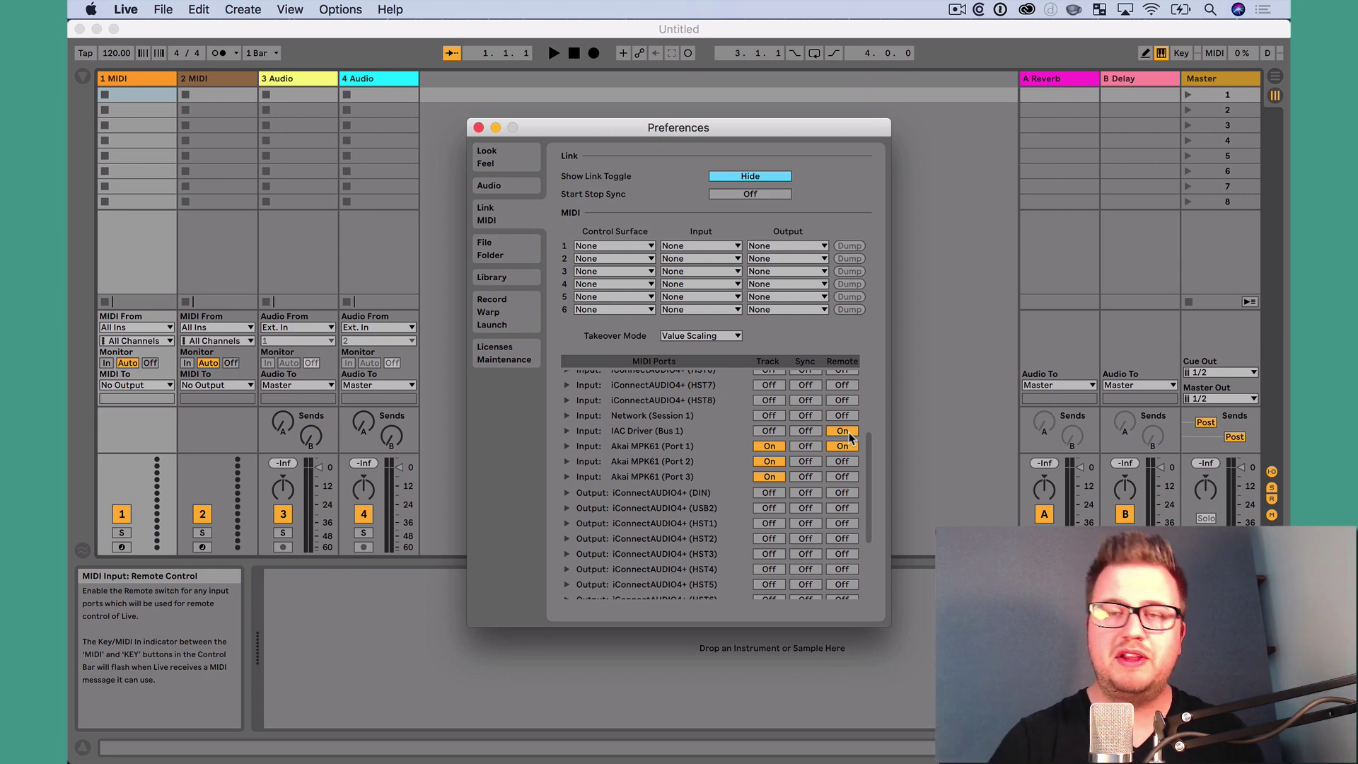
{"action": "key", "text": "super+w"}
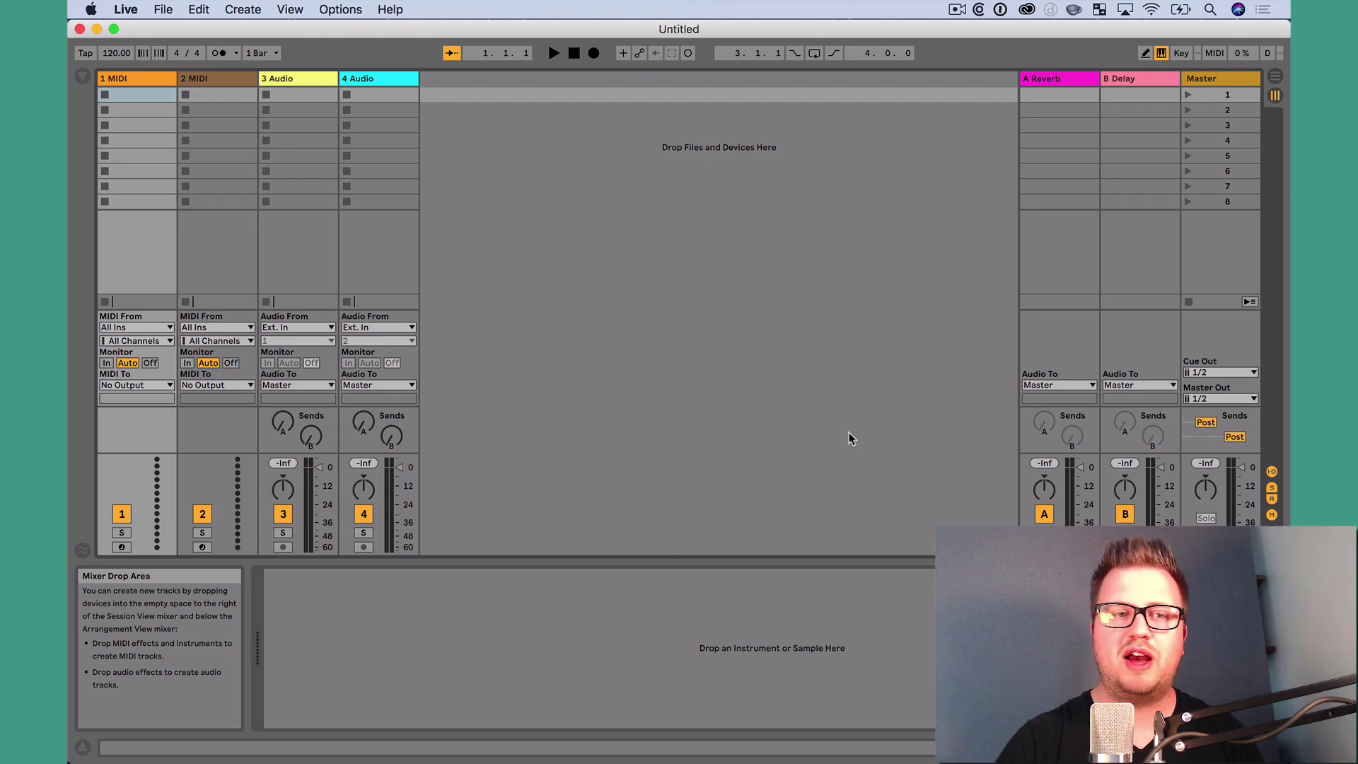
Delete tracks 2 MIDI through 4 Audio
{"action": "left_click", "coordinate": [232, 81]}
{"action": "left_click", "coordinate": [358, 79], "text": "shift"}
{"action": "key", "text": "Delete"}
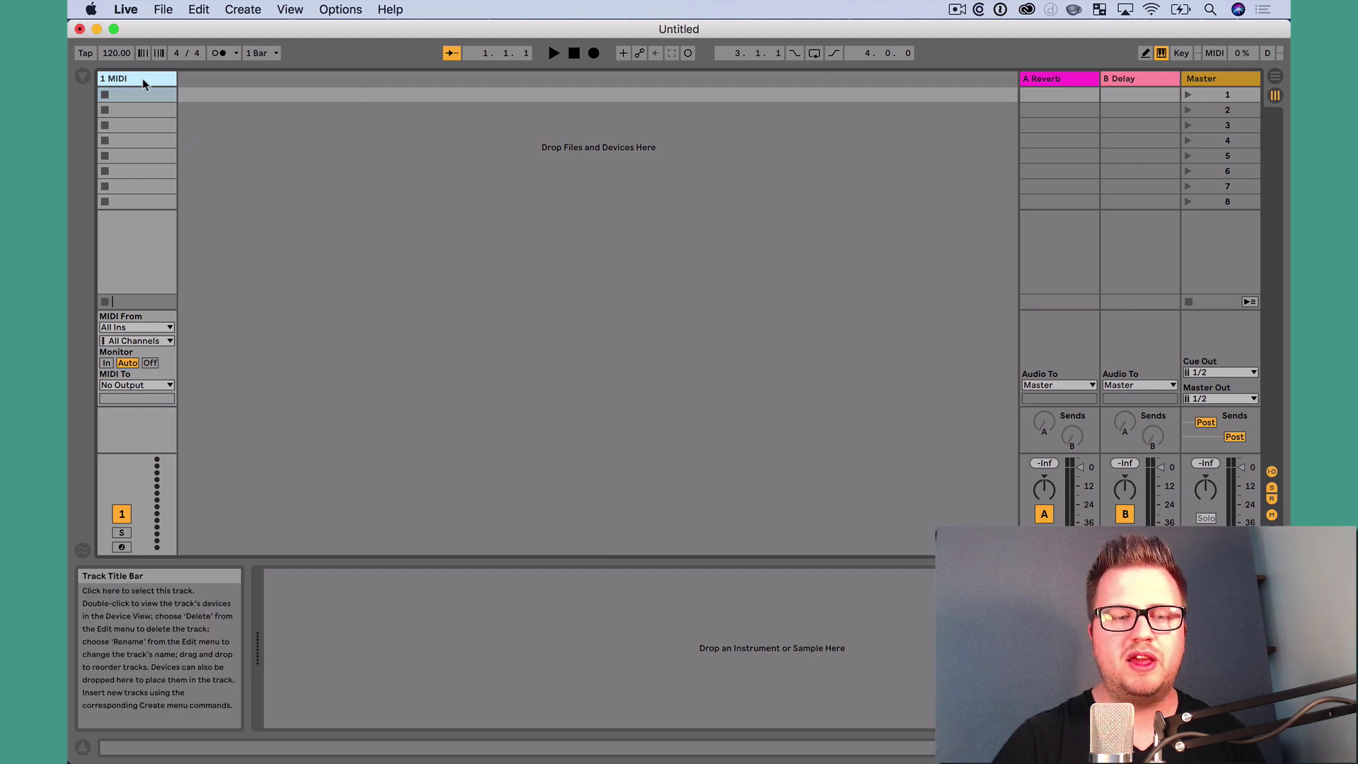
Rename the 1 MIDI track to 'IAC'
{"action": "key", "text": "super+r"}
{"action": "type", "text": "IAC"}
{"action": "key", "text": "Return"}
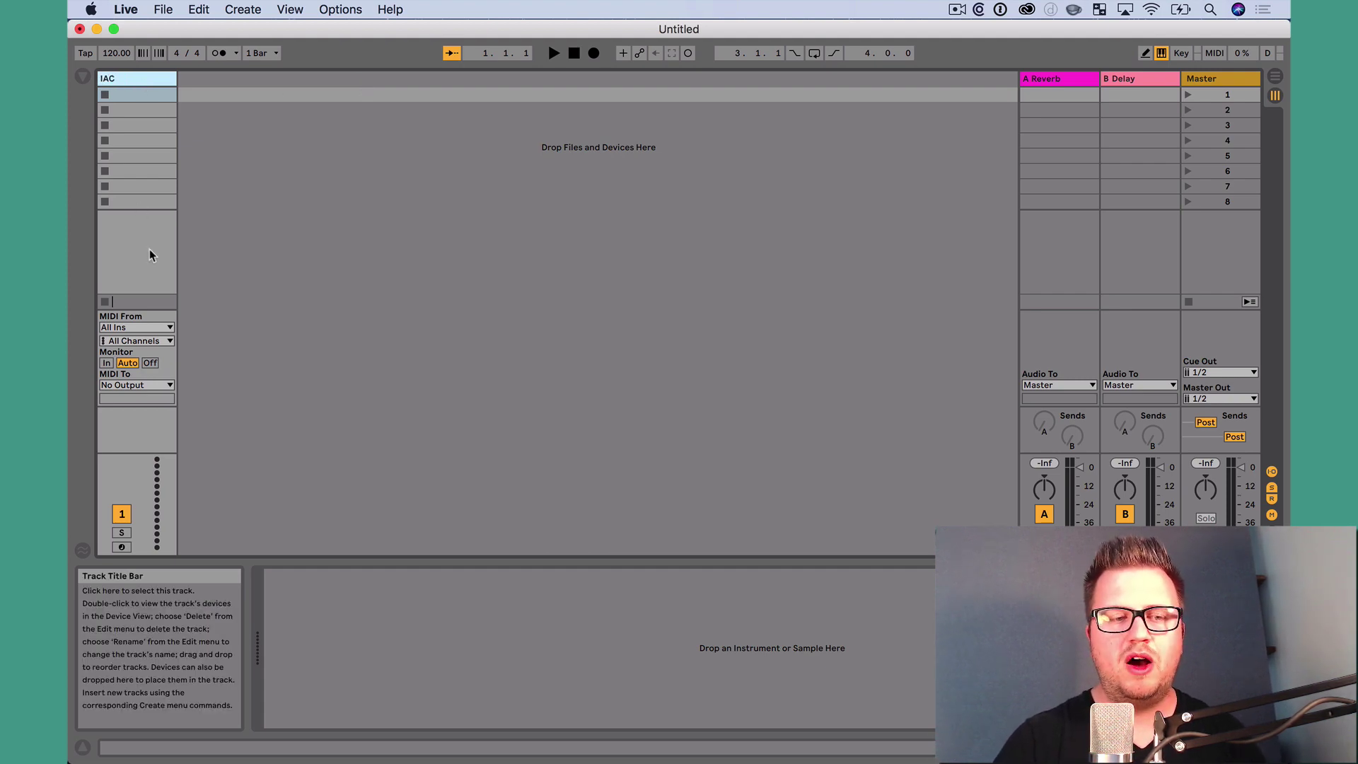
Set the IAC track's MIDI To output to IAC Driver (Bus 1)
{"action": "left_click", "coordinate": [139, 387]}
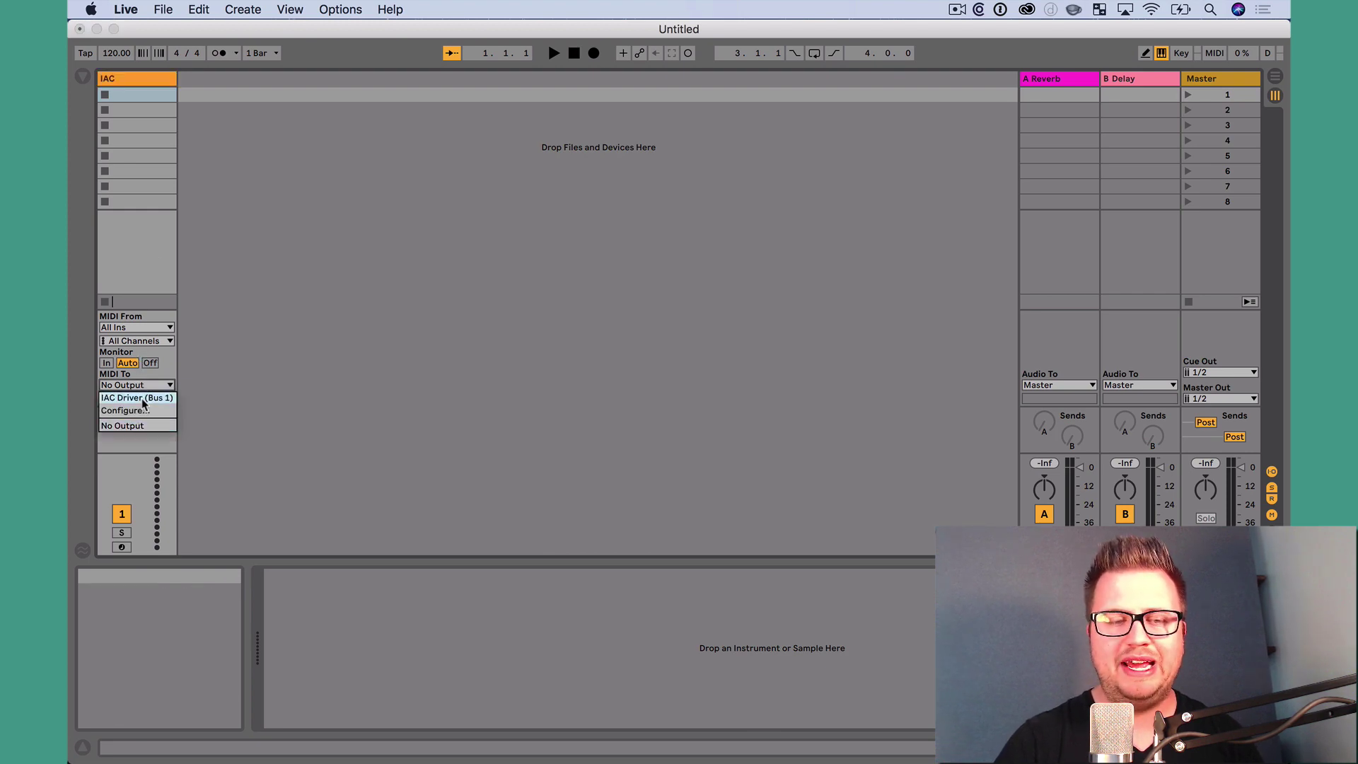
{"action": "left_click", "coordinate": [142, 398]}
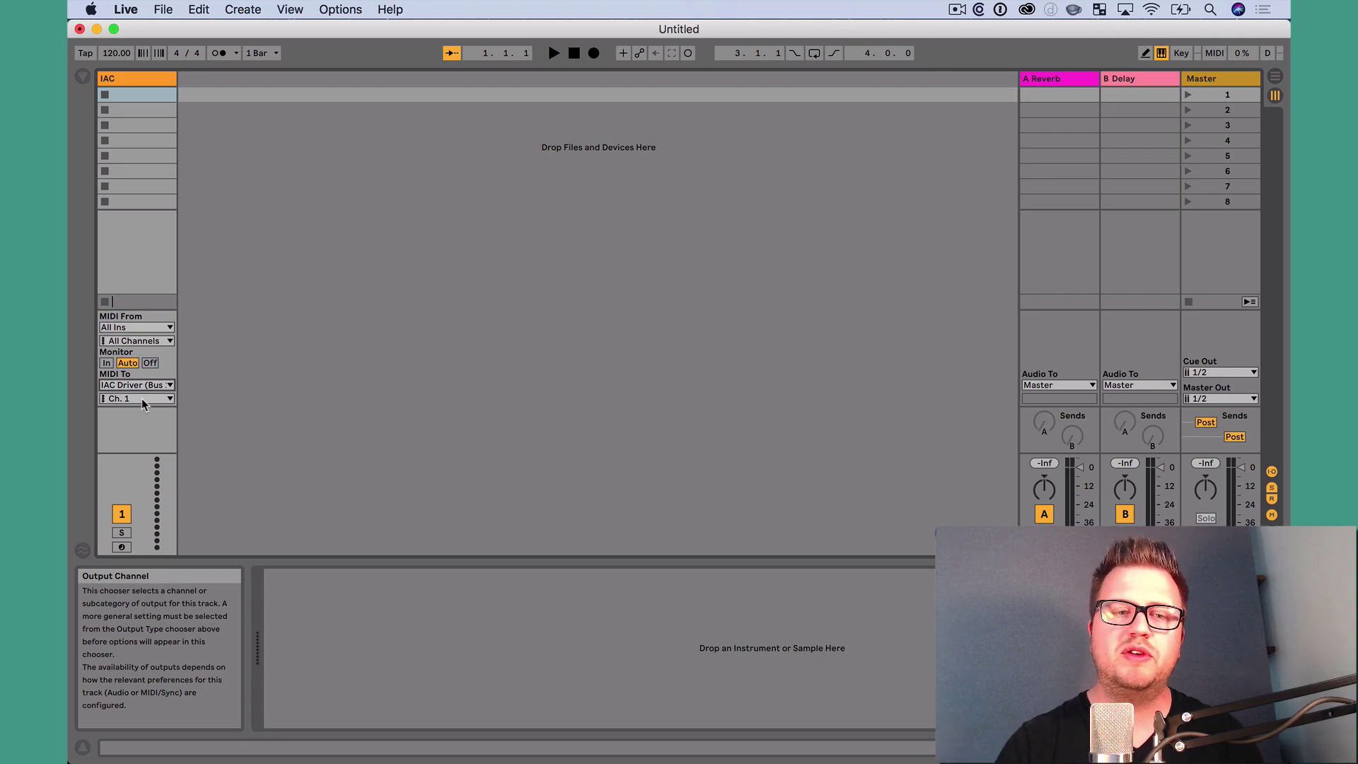
In Arrangement view, insert an empty MIDI clip at bar 33 on the IAC track
{"action": "key", "text": "Tab"}
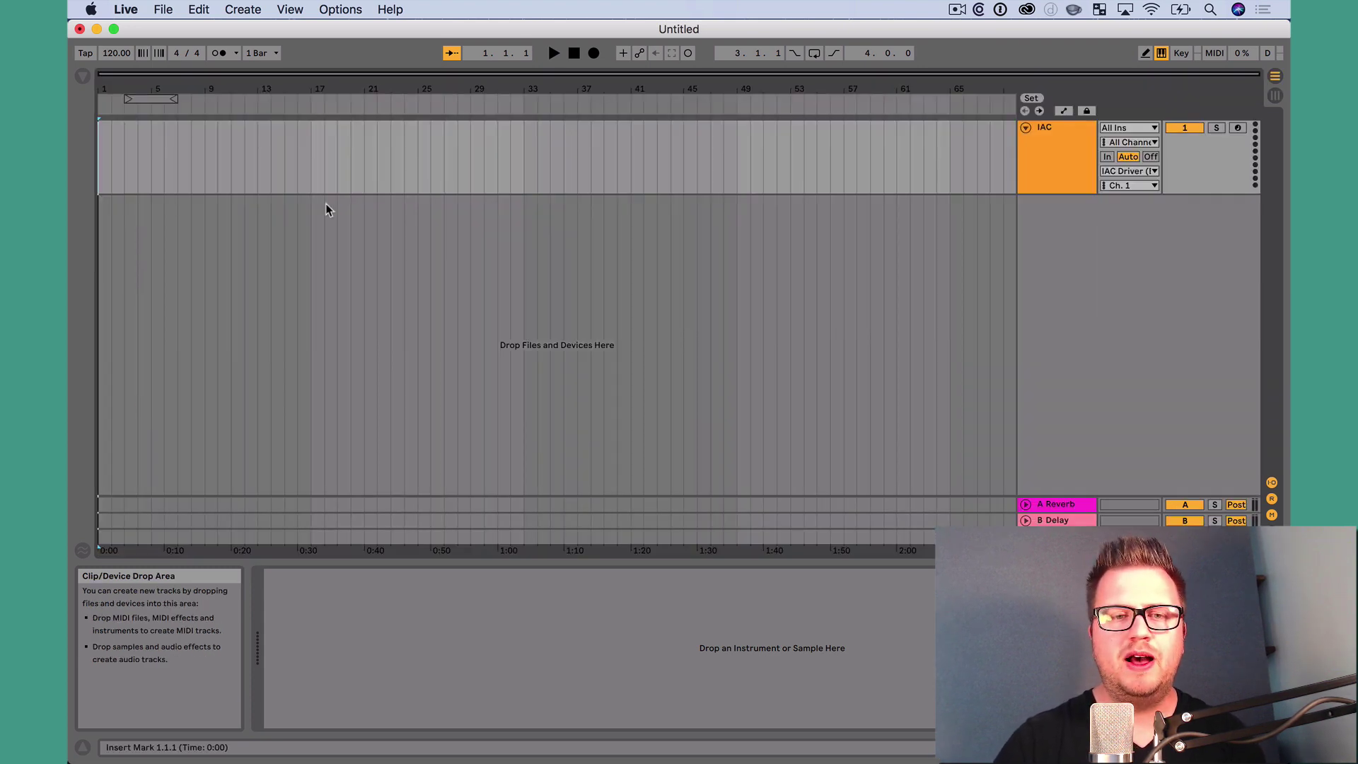
{"action": "left_click", "coordinate": [529, 159]}
{"action": "key", "text": "super+shift+m"}
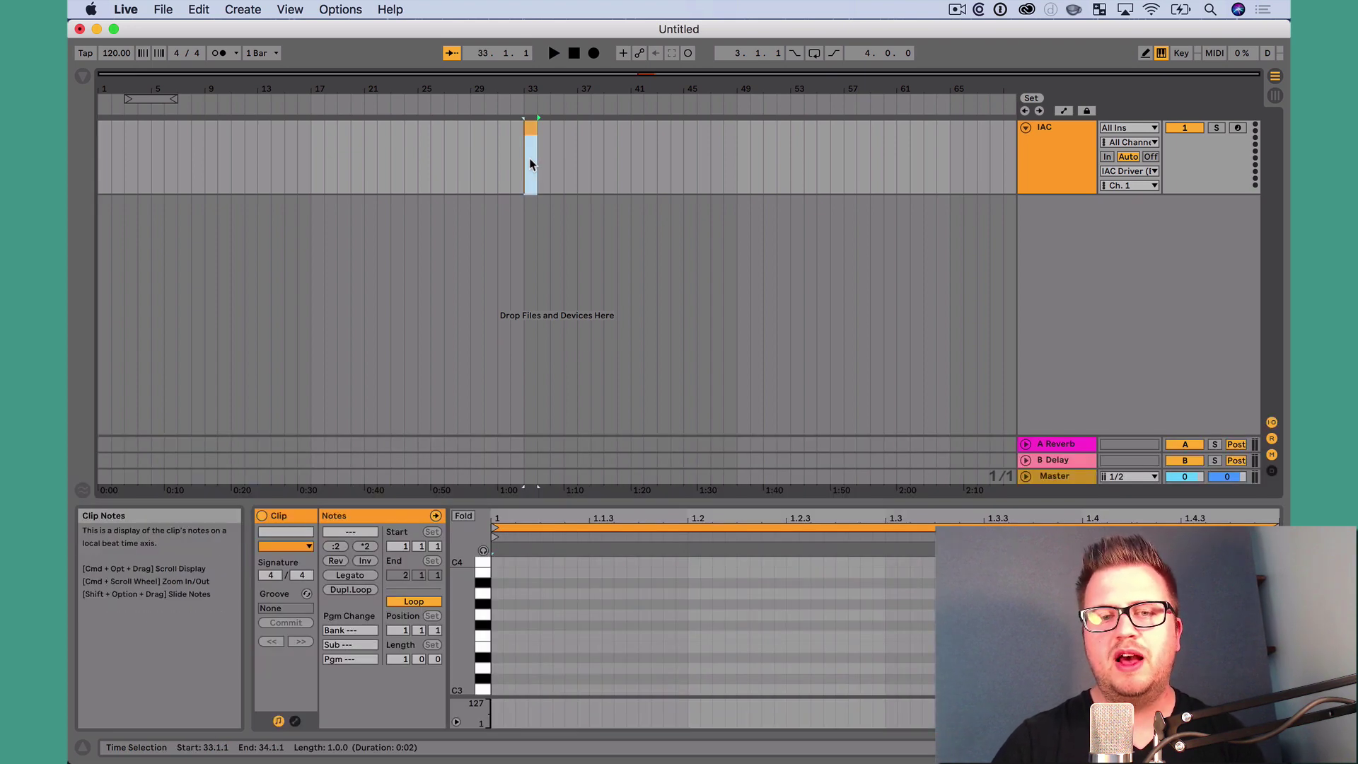
Insert a one-bar MIDI clip near bar 37 and drag it to bar 33
{"action": "left_click", "coordinate": [576, 158]}
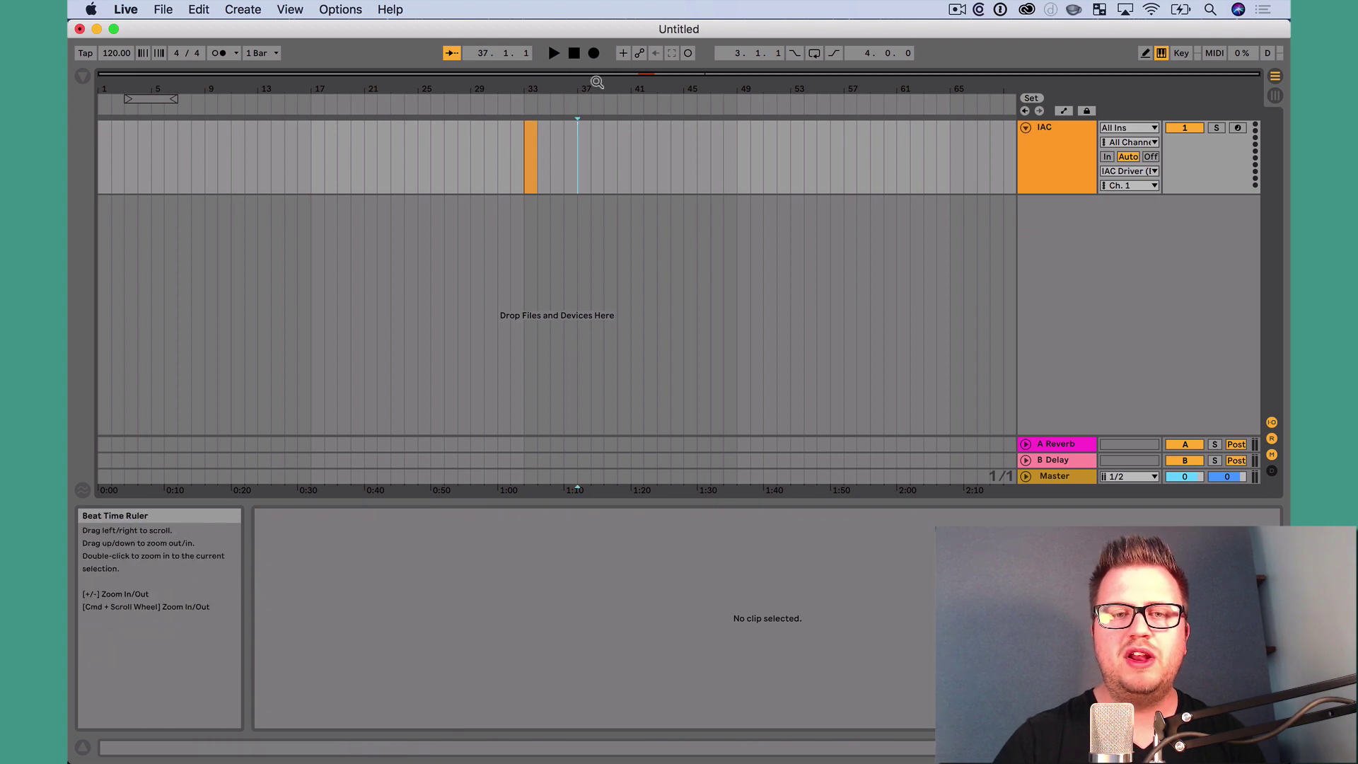
{"action": "mouse_move", "coordinate": [597, 82]}
{"action": "left_mouse_down"}
{"action": "mouse_move", "coordinate": [508, 150]}
{"action": "mouse_move", "coordinate": [575, 155]}
{"action": "left_mouse_up"}
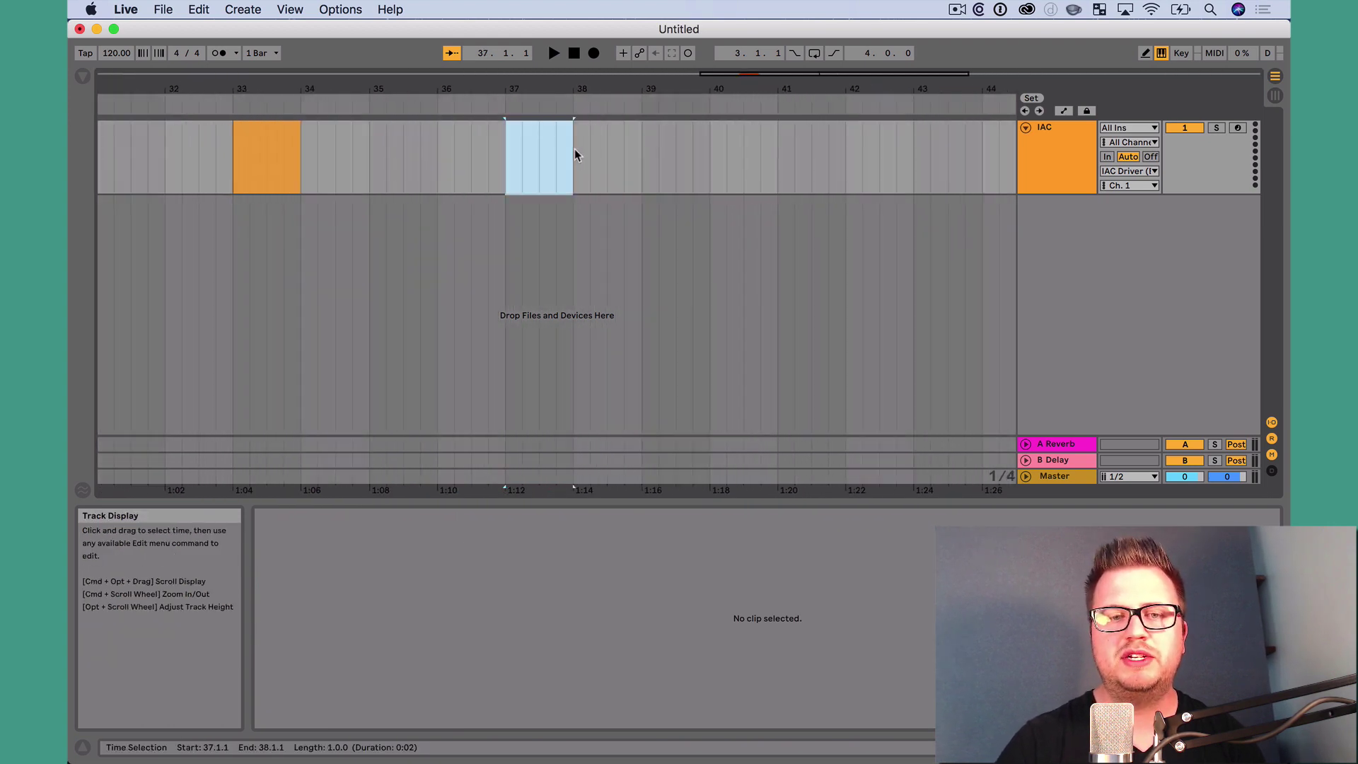
{"action": "key", "text": "super+shift+m"}
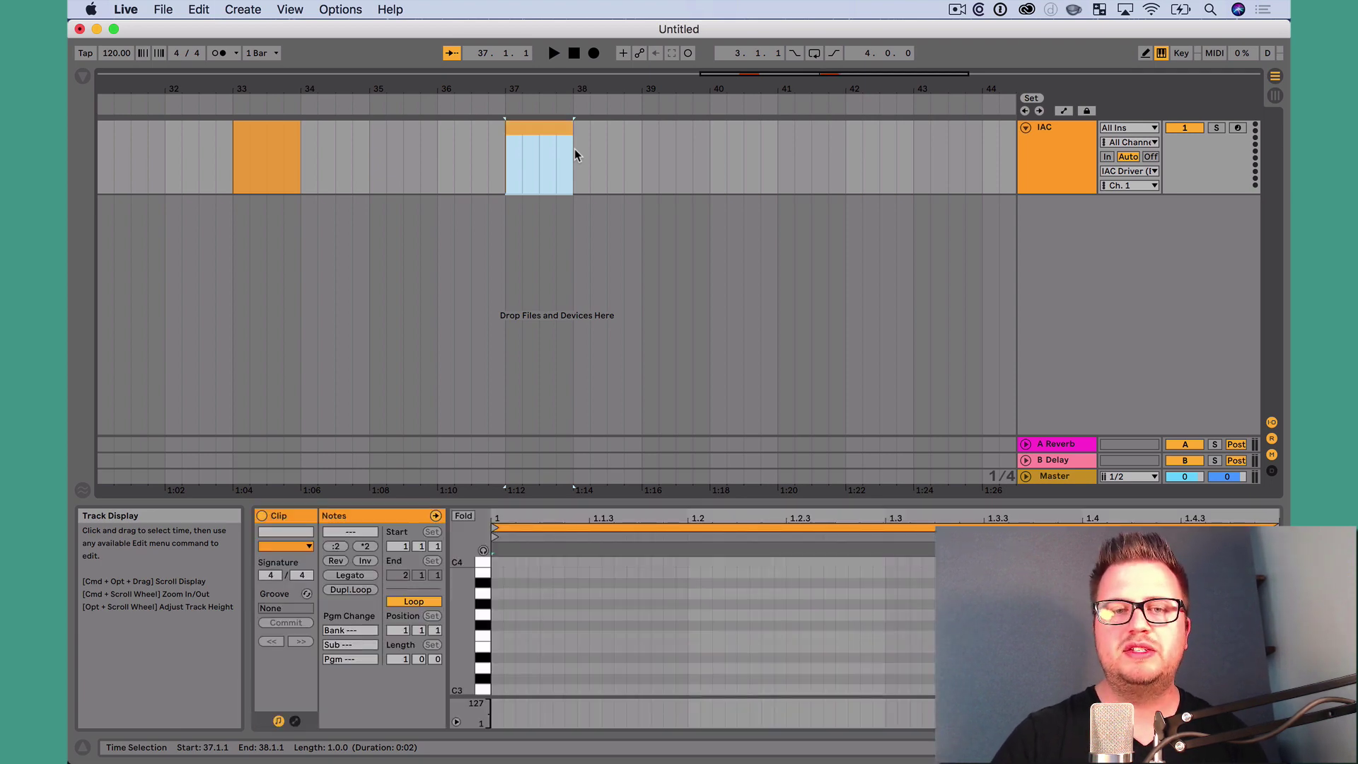
{"action": "key", "text": "Delete"}
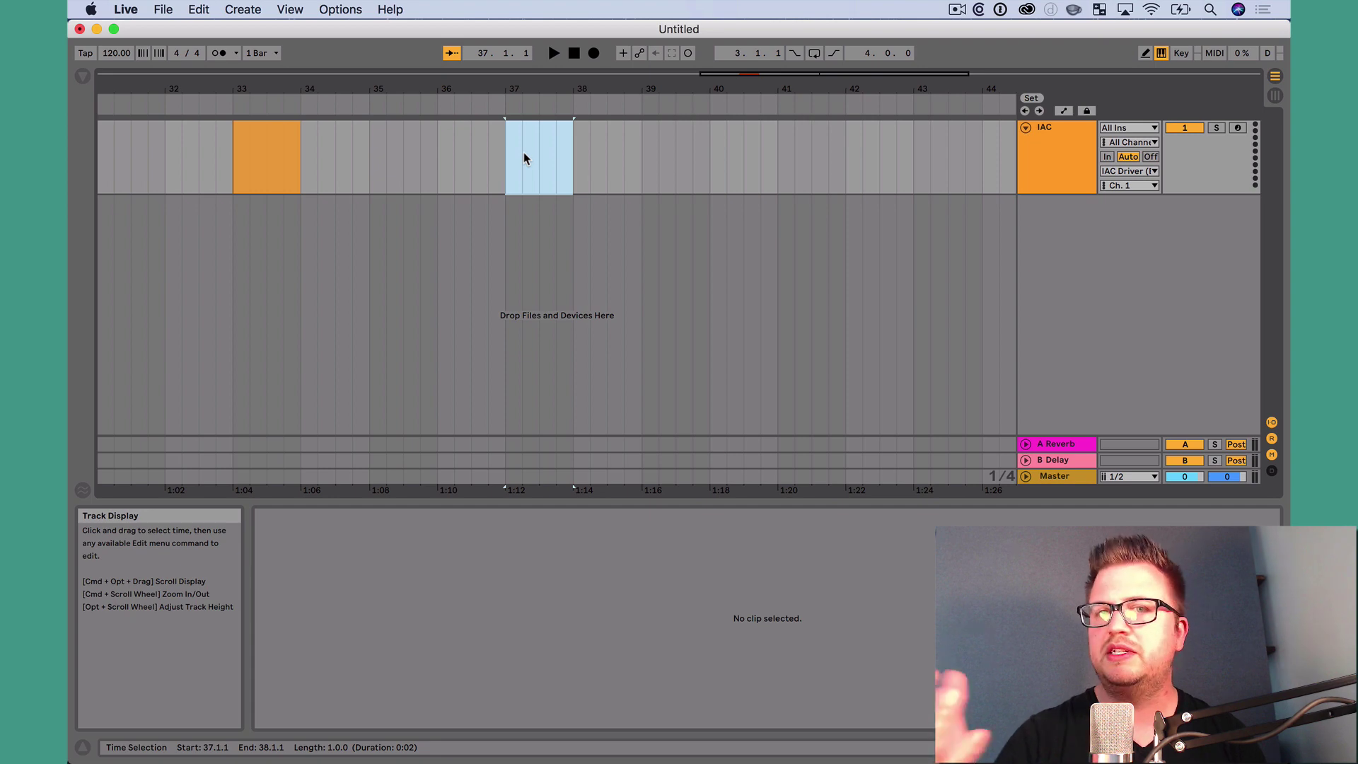
{"action": "key", "text": "super+shift+m"}
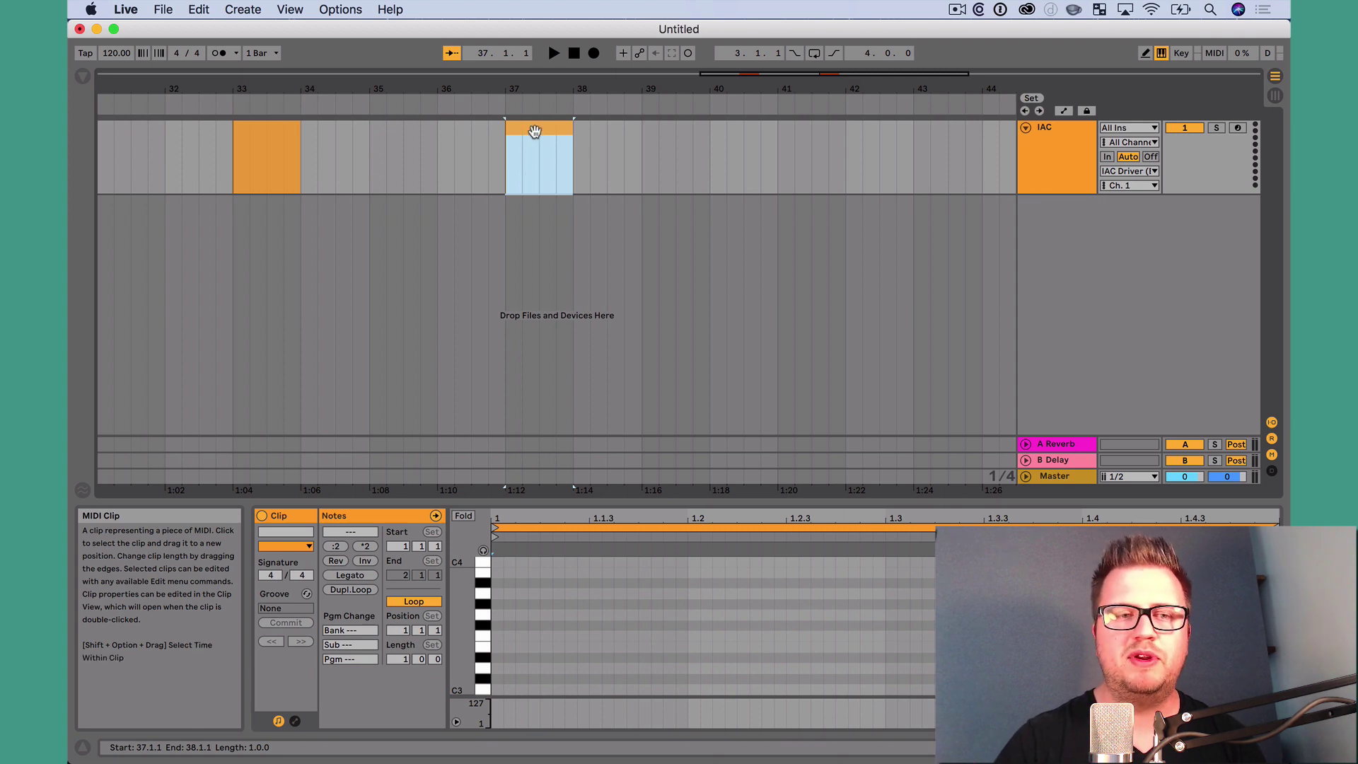
{"action": "left_click_drag", "start_coordinate": [534, 132], "coordinate": [260, 148]}
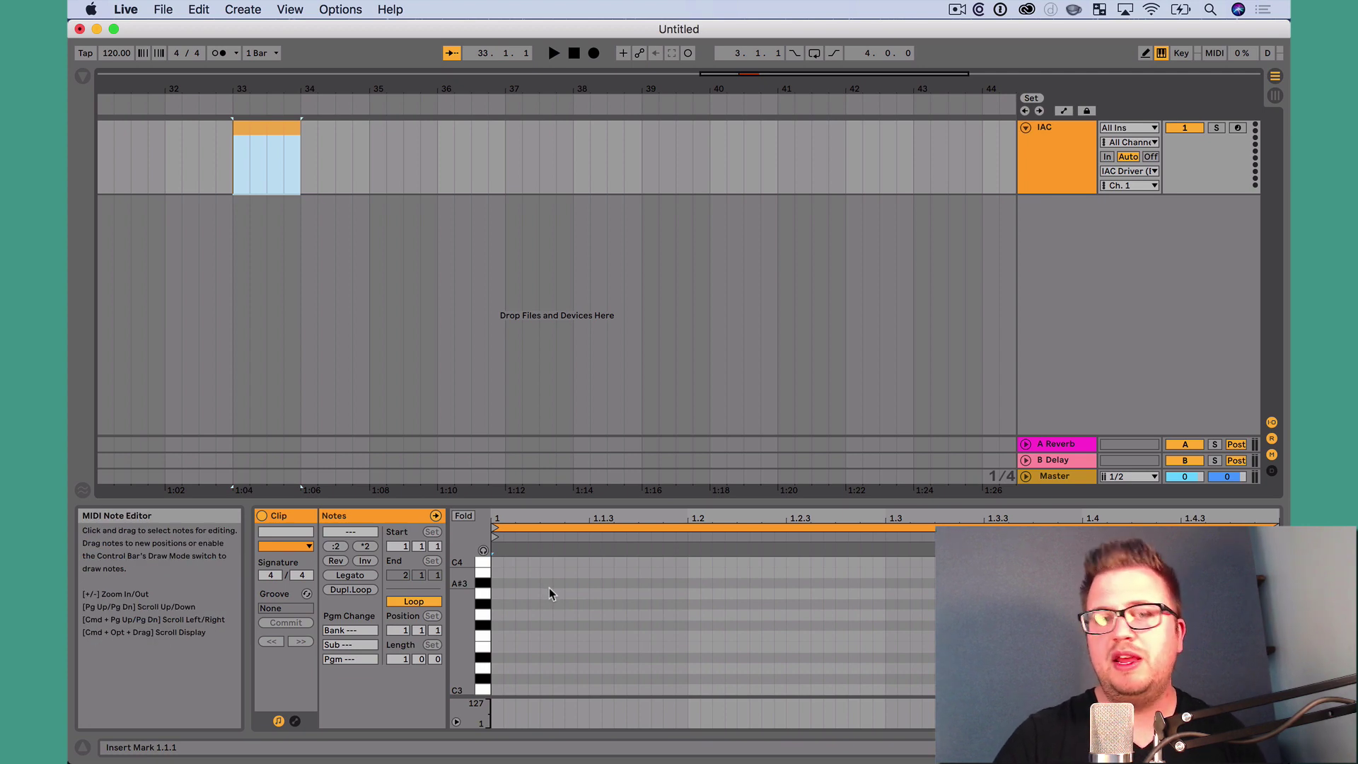
Add a C-2 note at beat 1 of the clip and lengthen it across most of the bar
{"action": "scroll", "coordinate": [549, 589], "scroll_direction": "down", "scroll_amount": 15}
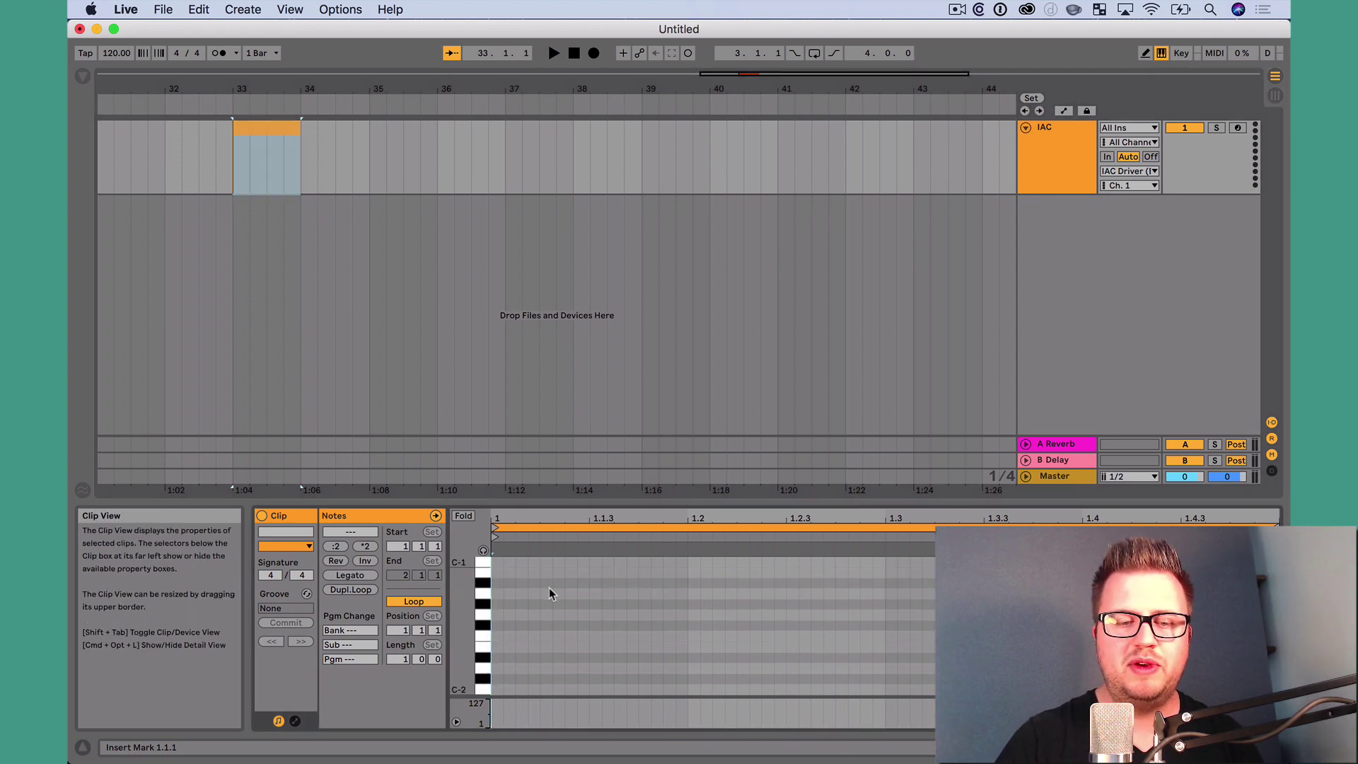
{"action": "double_click", "coordinate": [497, 689]}
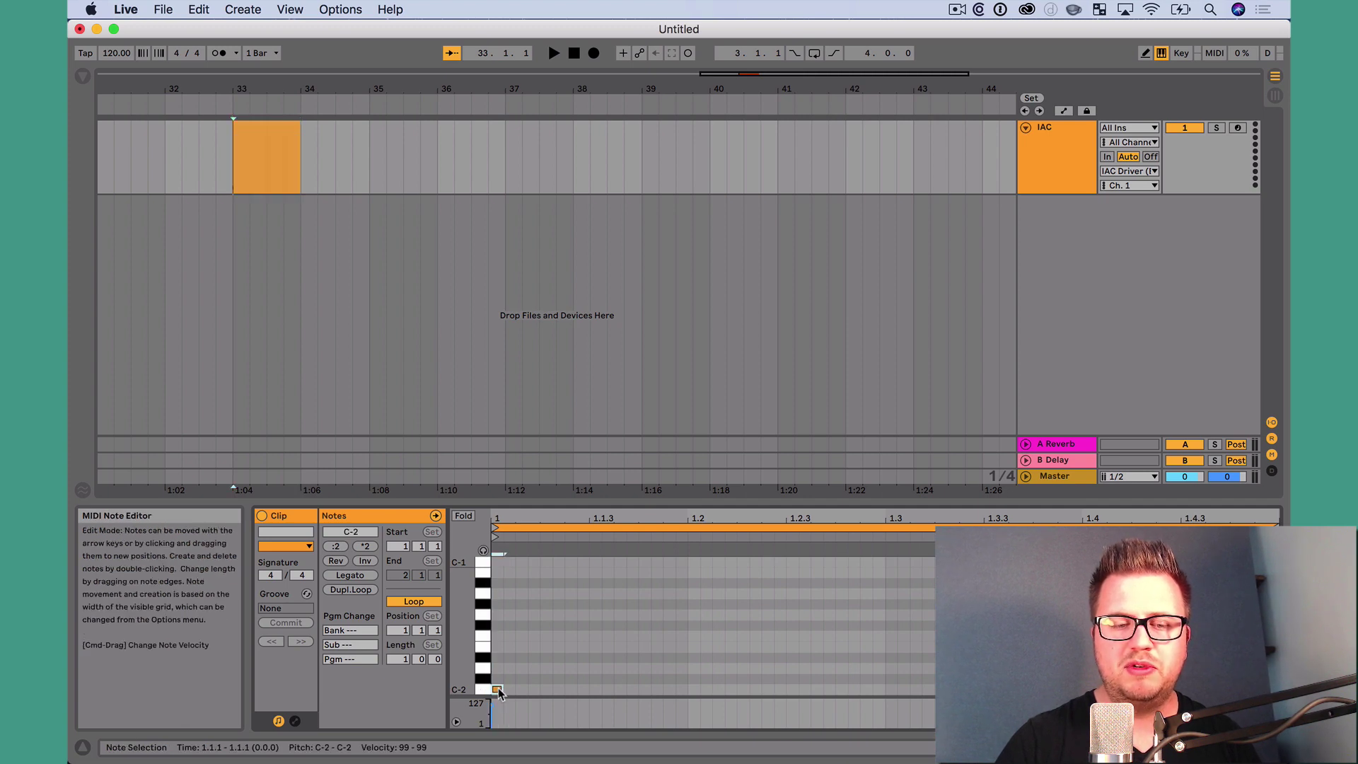
{"action": "key", "text": "b"}
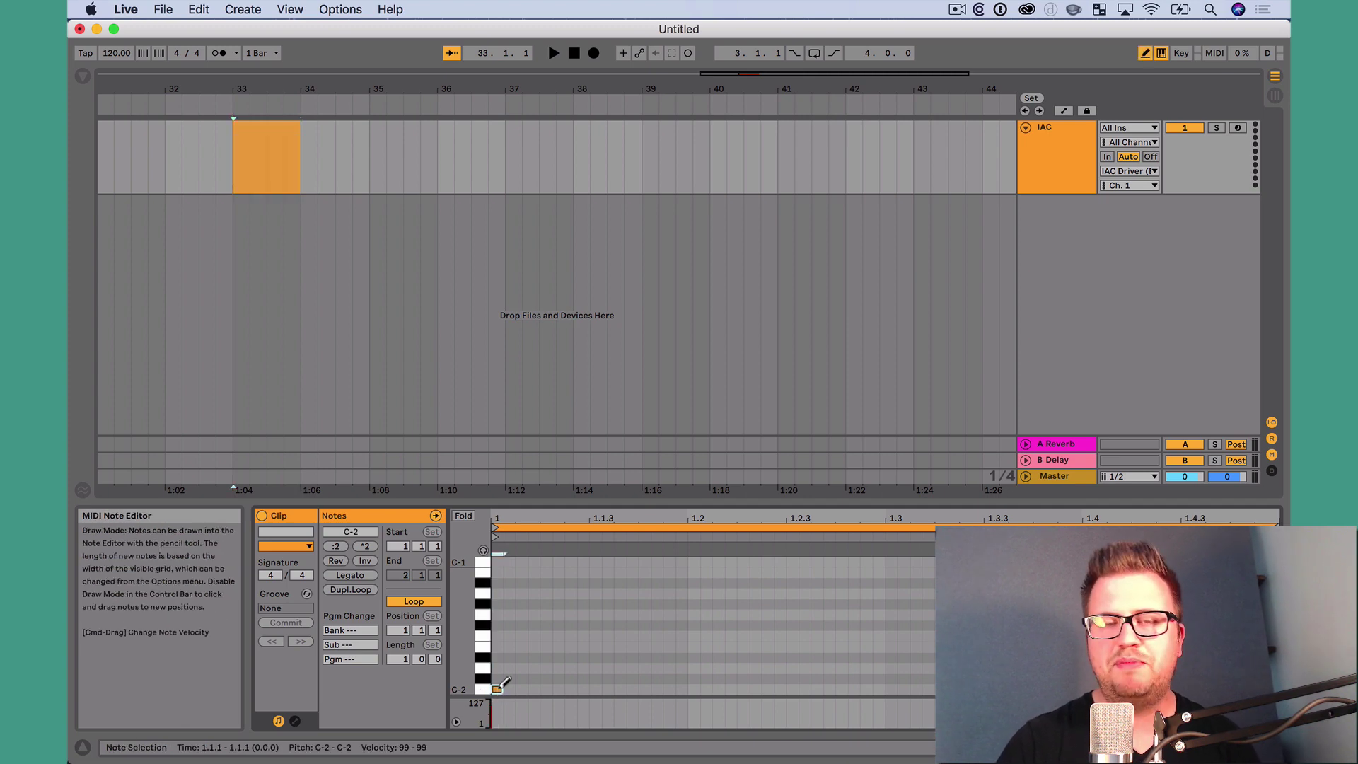
{"action": "key", "text": "b"}
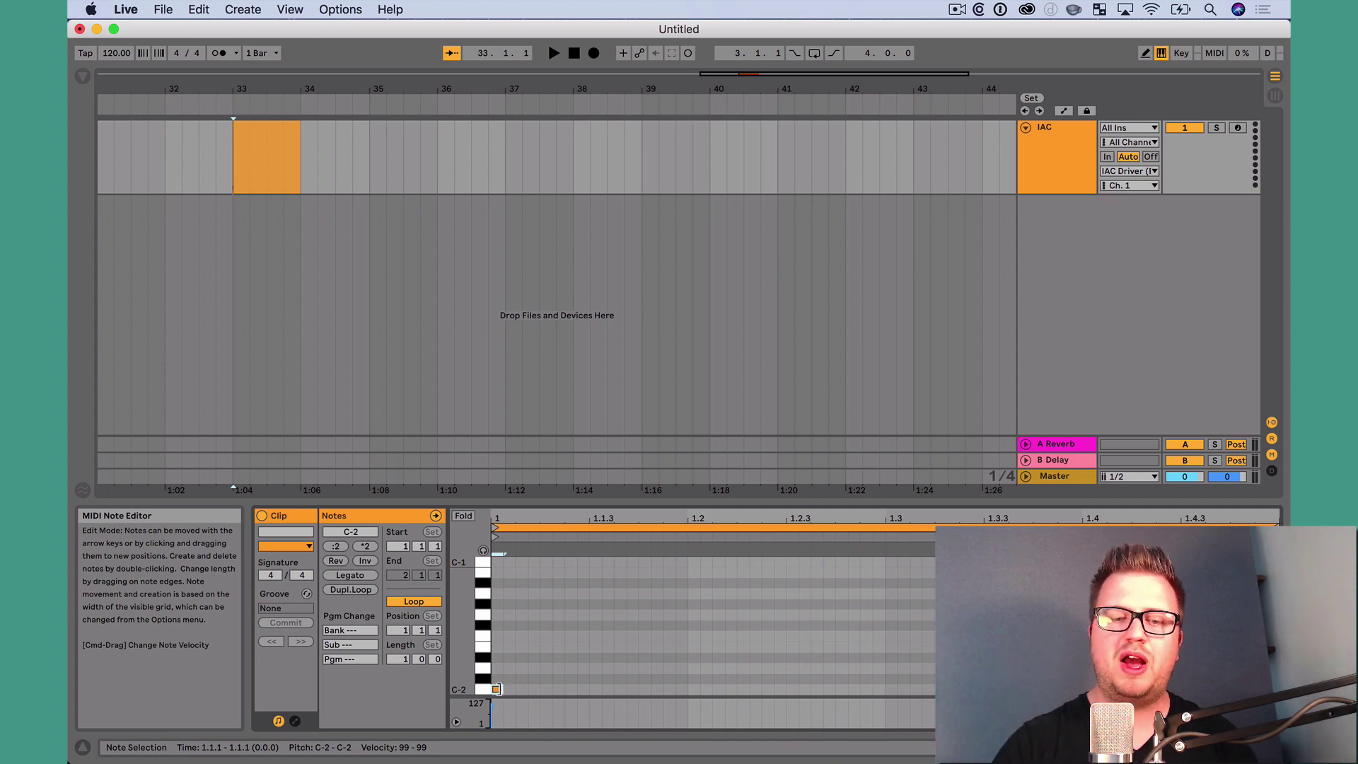
{"action": "left_click_drag", "start_coordinate": [497, 689], "coordinate": [1138, 689]}
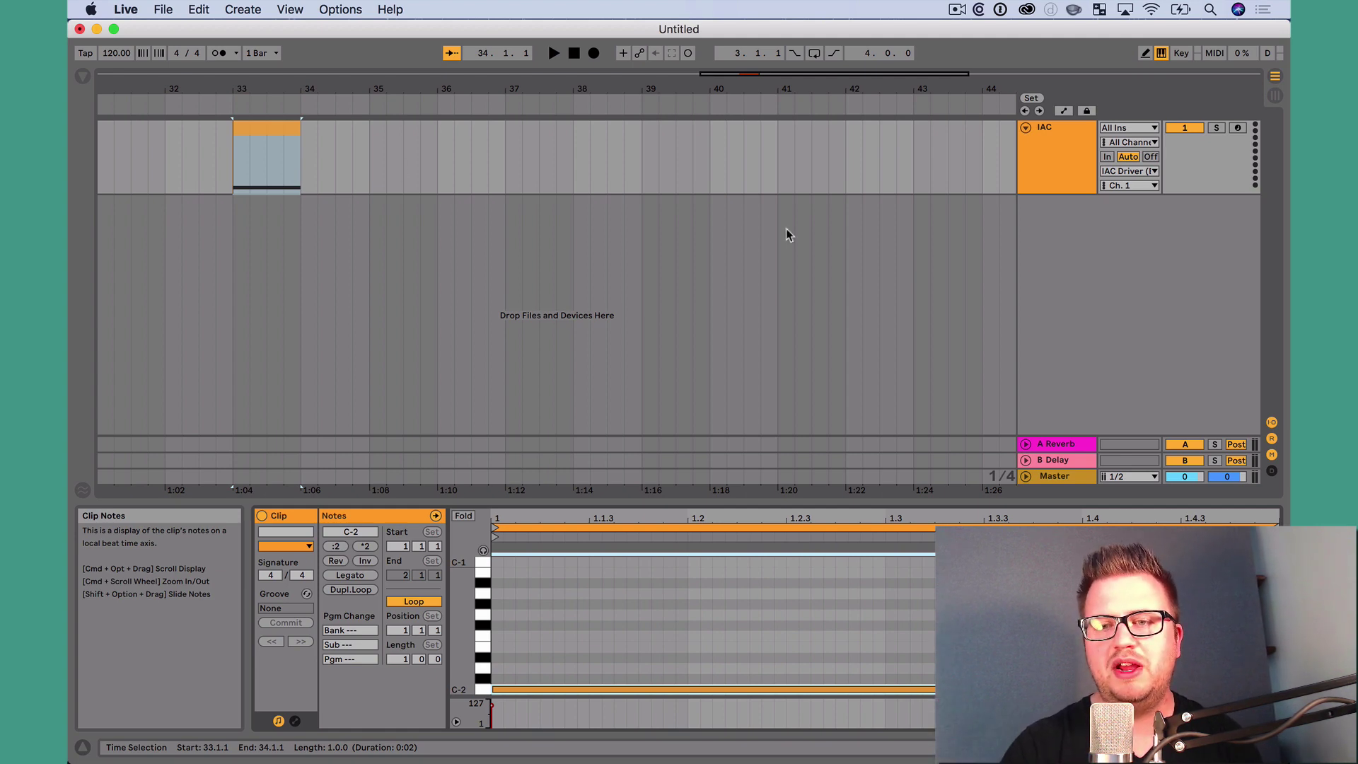
{"action": "left_click", "coordinate": [1135, 186]}
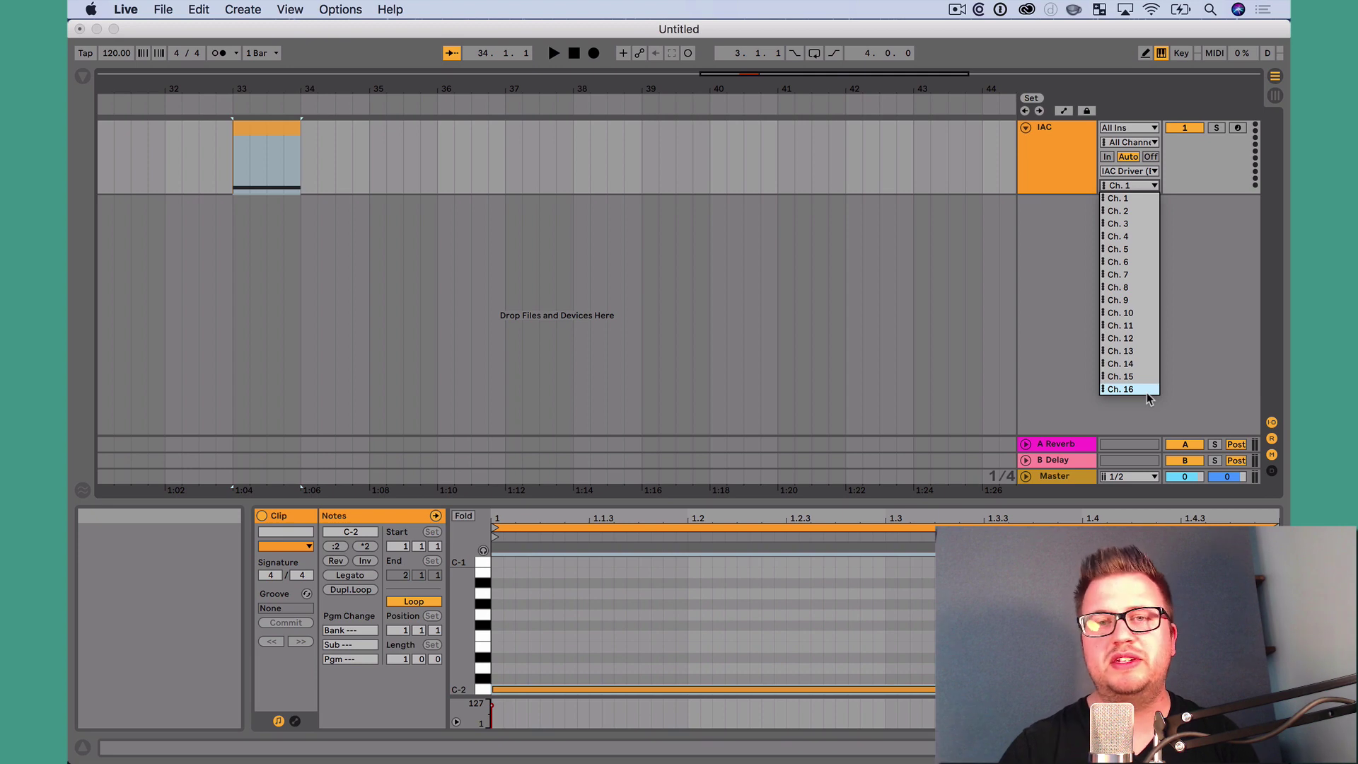
{"action": "left_click", "coordinate": [1112, 199]}
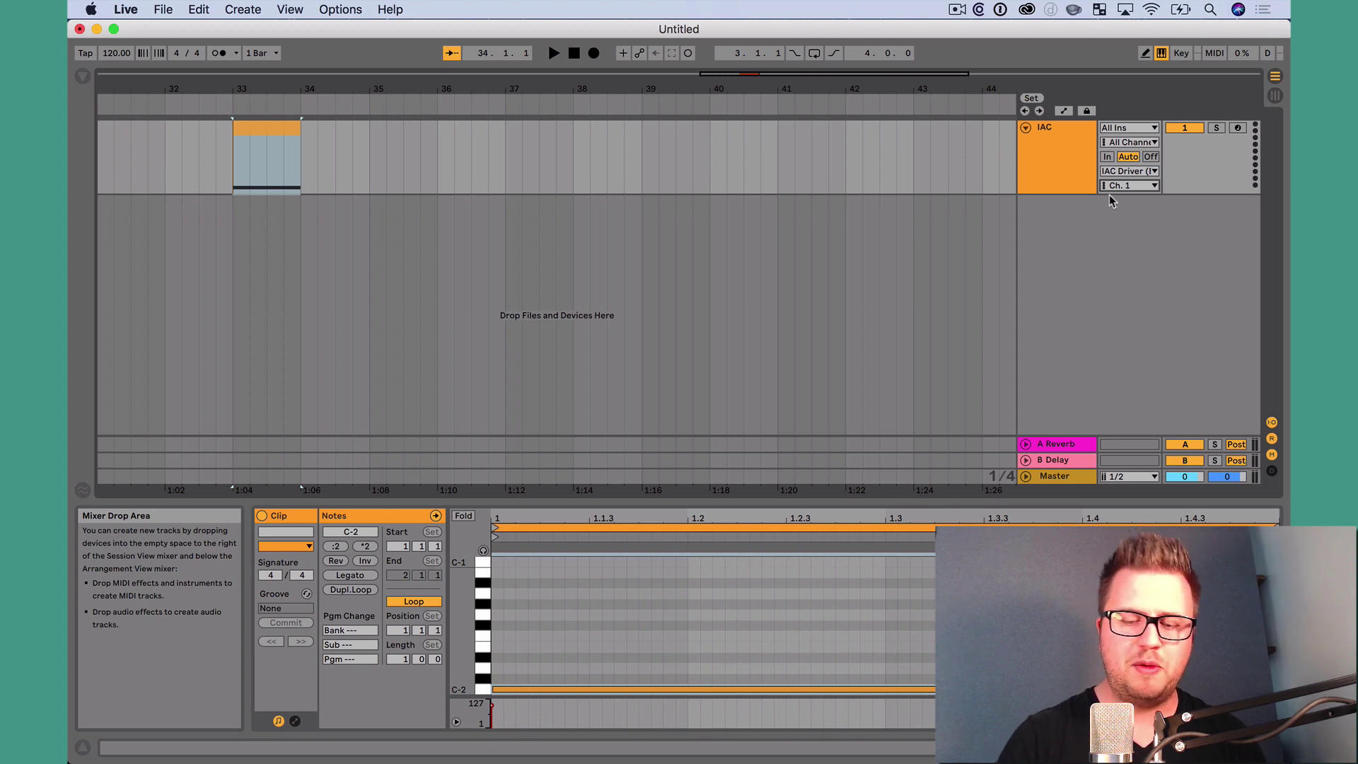
In MIDI Map Mode, assign the metronome switch to the clip's C-2 note by playing it
{"action": "key", "text": "super+m"}
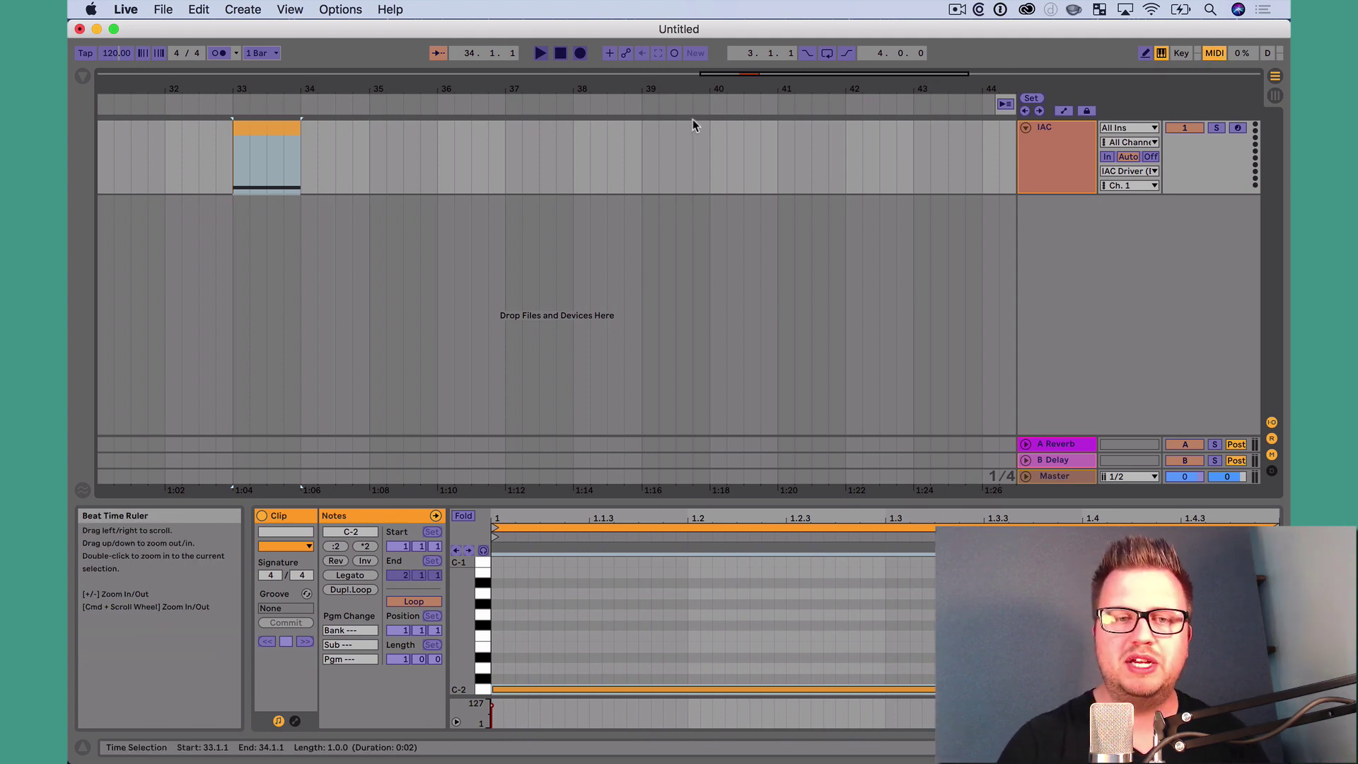
{"action": "left_click_drag", "start_coordinate": [629, 99], "coordinate": [806, 82]}
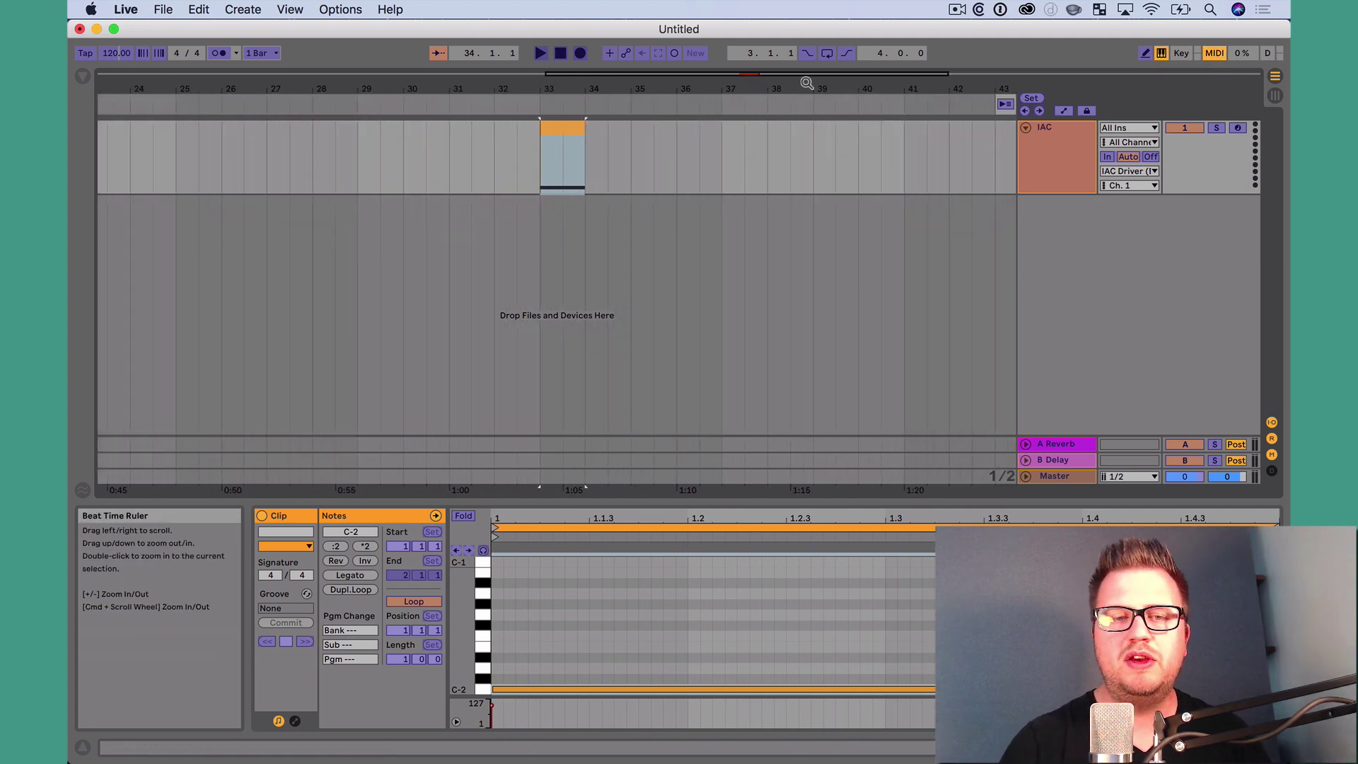
{"action": "left_click", "coordinate": [346, 107]}
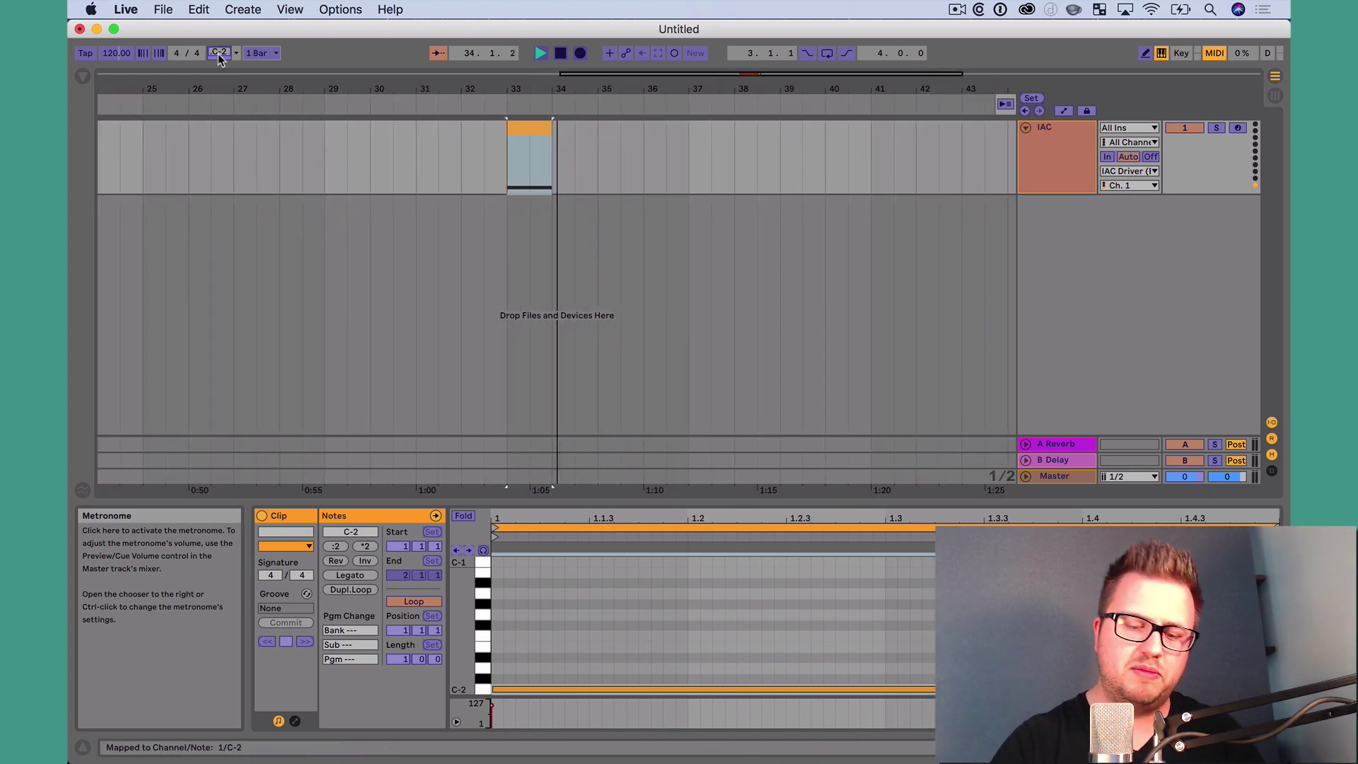
Exit MIDI Map Mode and twice play from bar 32 through the bar-33 clip to confirm the metronome toggles
{"action": "key", "text": "super+m"}
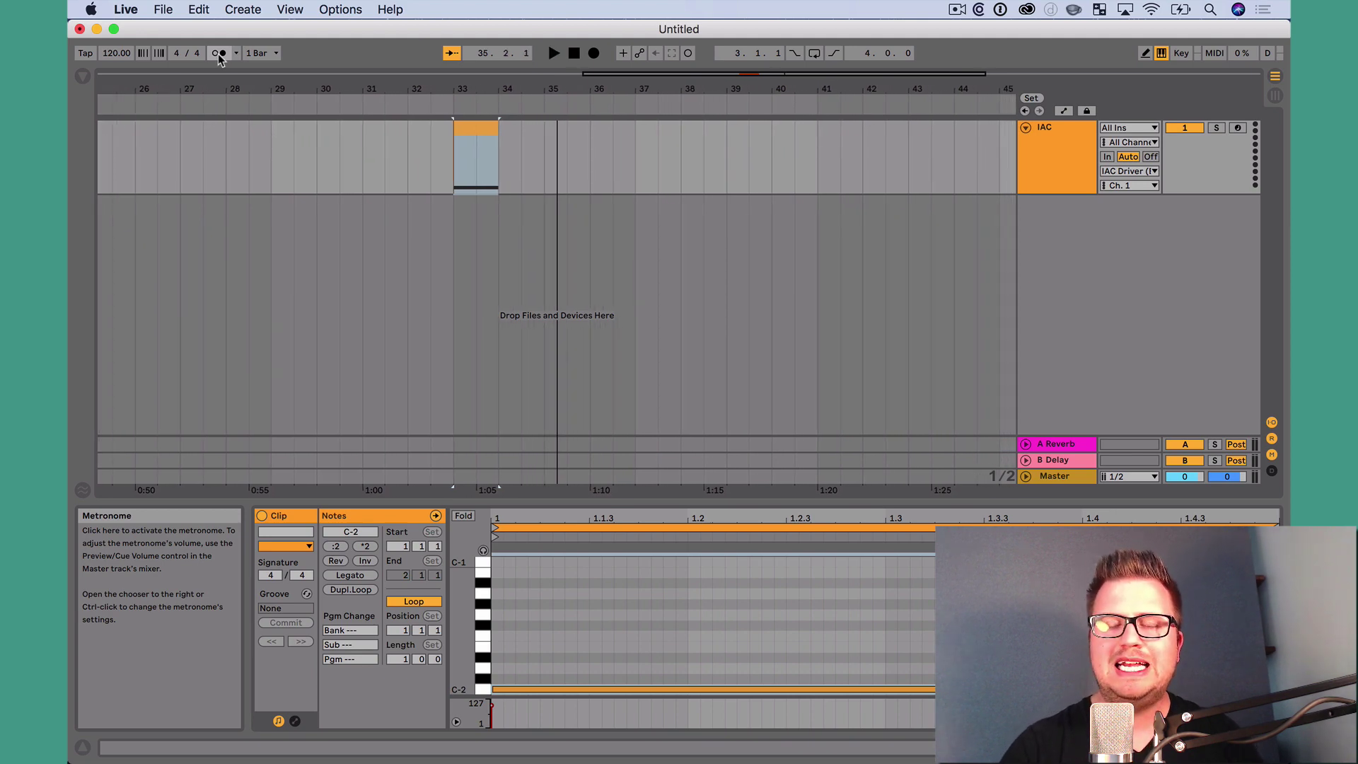
{"action": "left_click", "coordinate": [403, 101]}
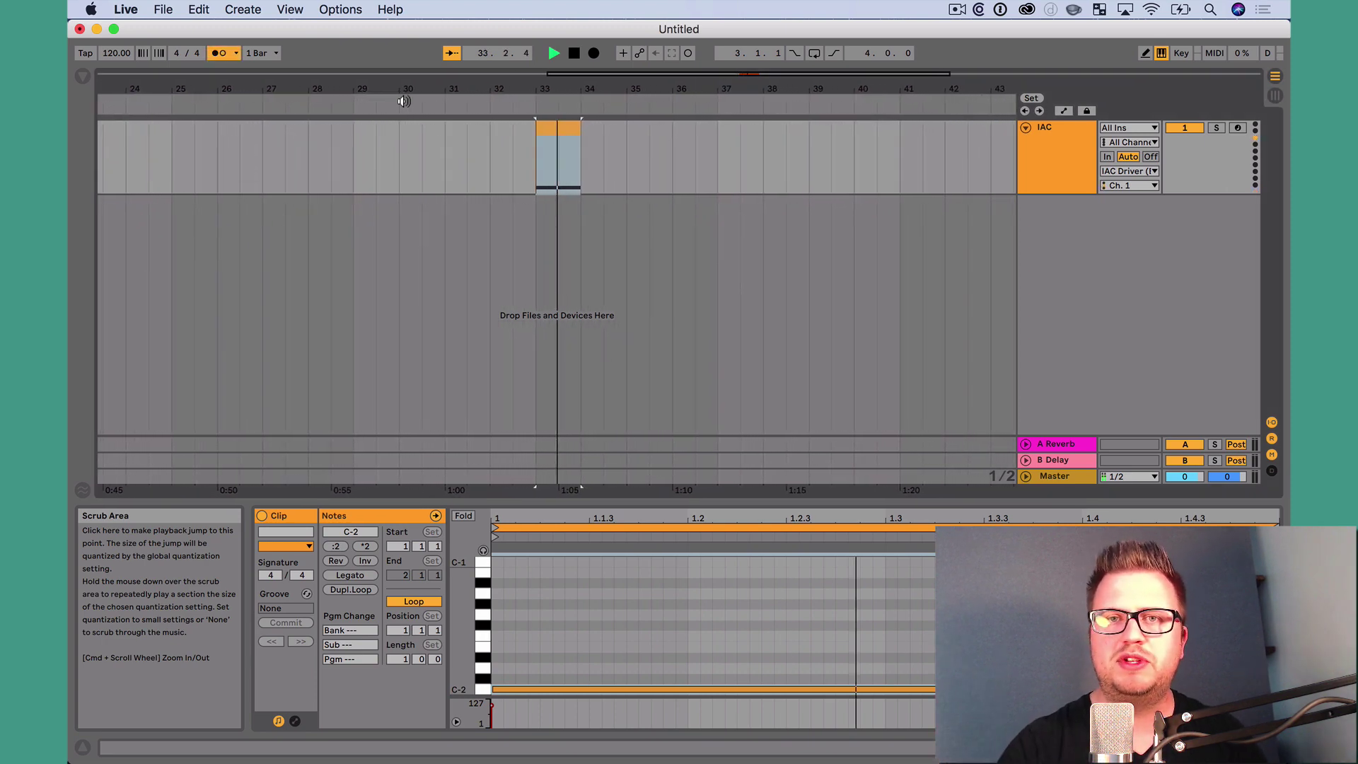
{"action": "key", "text": "space"}
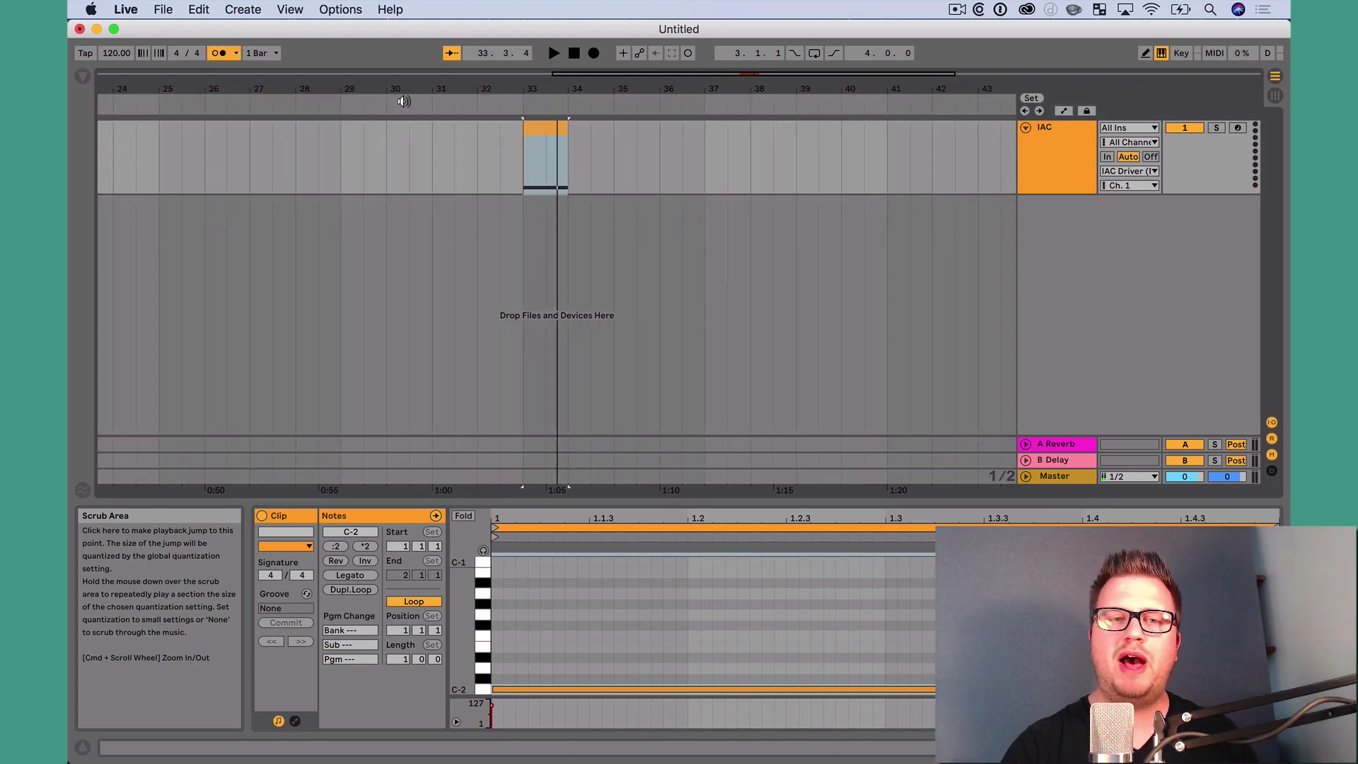
{"action": "left_click", "coordinate": [476, 96]}
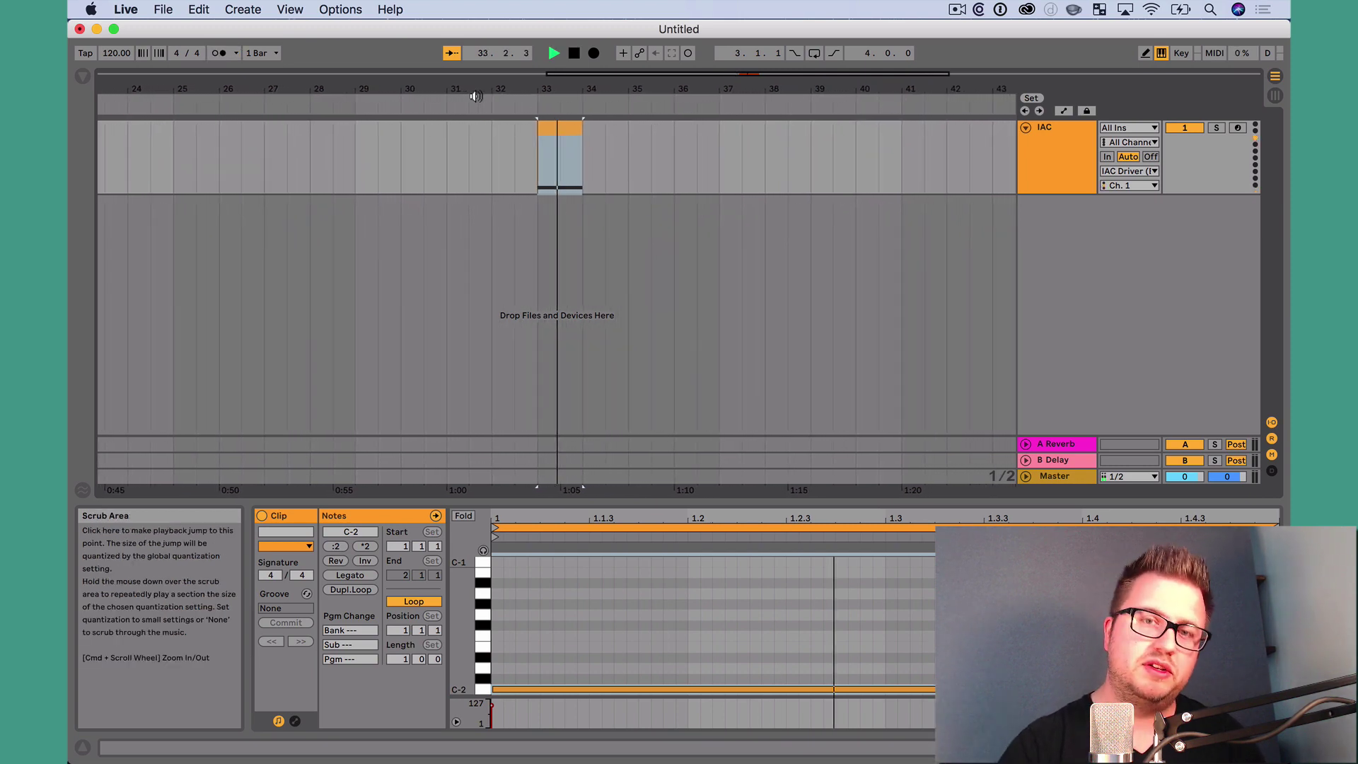
{"action": "key", "text": "space"}
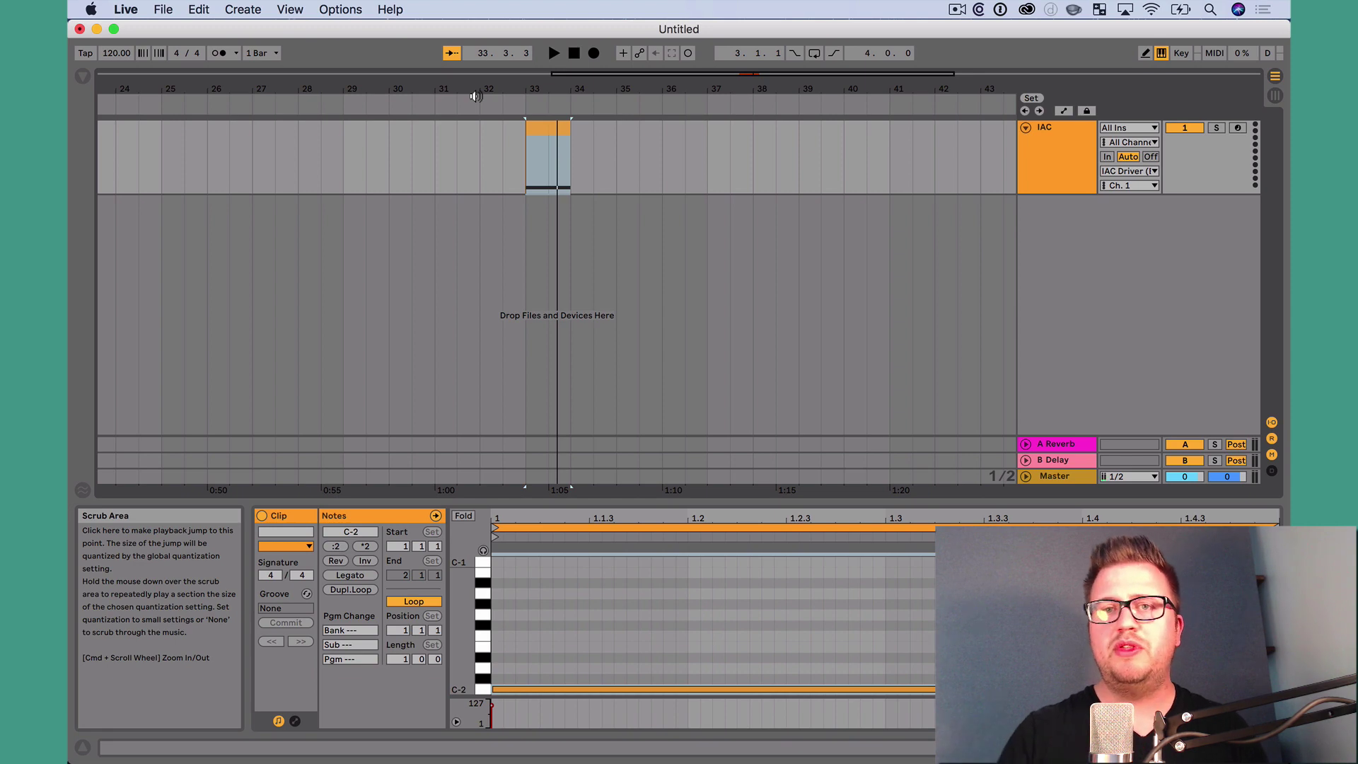